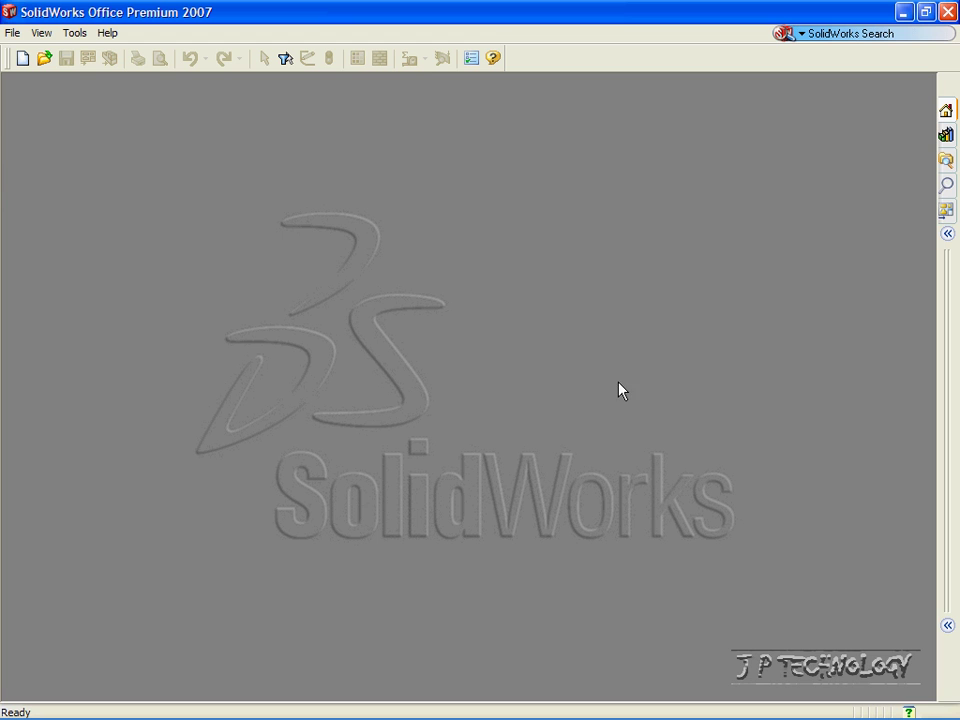
# Create a new part document from the PART-MM-ANSI-AL6061 template.
pyautogui.click(12, 32)
pyautogui.click(36, 60)
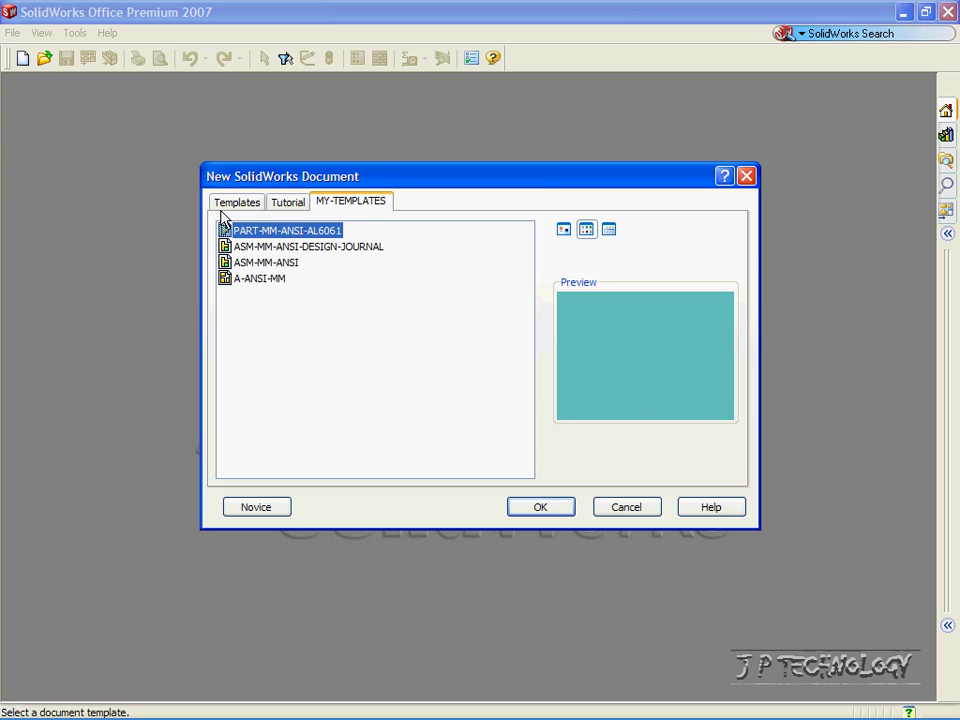
pyautogui.click(537, 506)
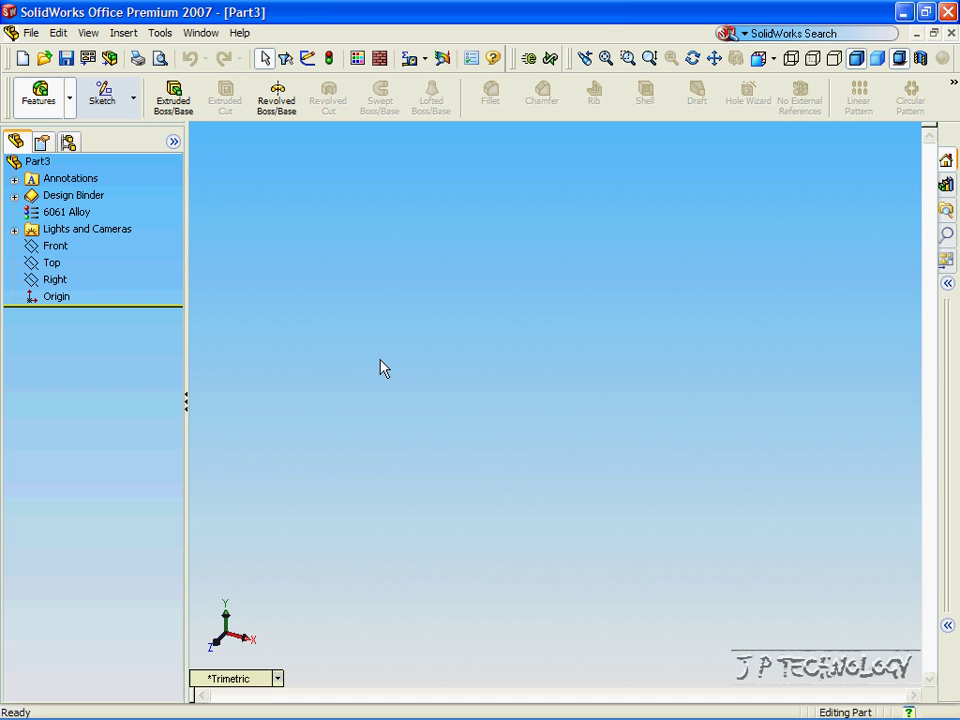
# On the Front plane, sketch a rectangle about 102 by 51 mm with one corner at the origin, and exit the sketch.
pyautogui.click(108, 104)
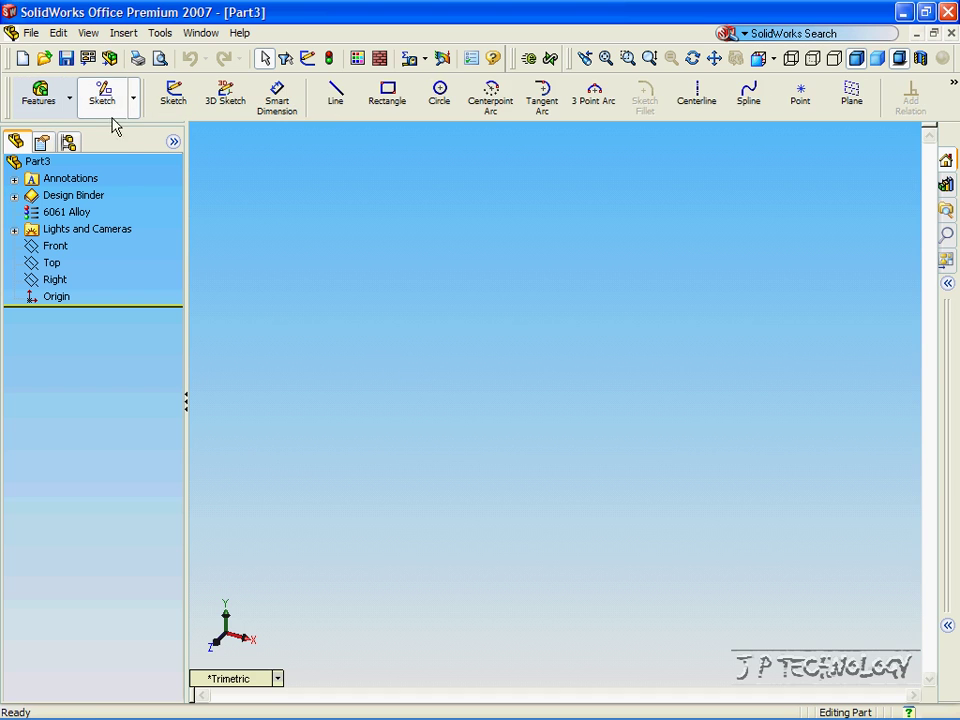
pyautogui.click(62, 248)
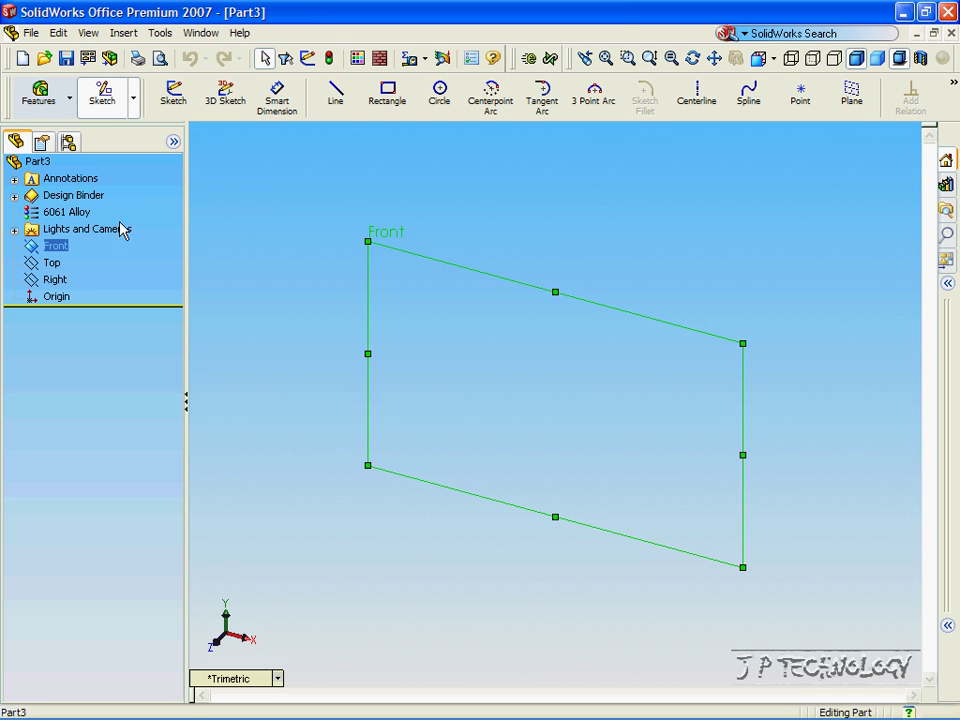
pyautogui.click(386, 96)
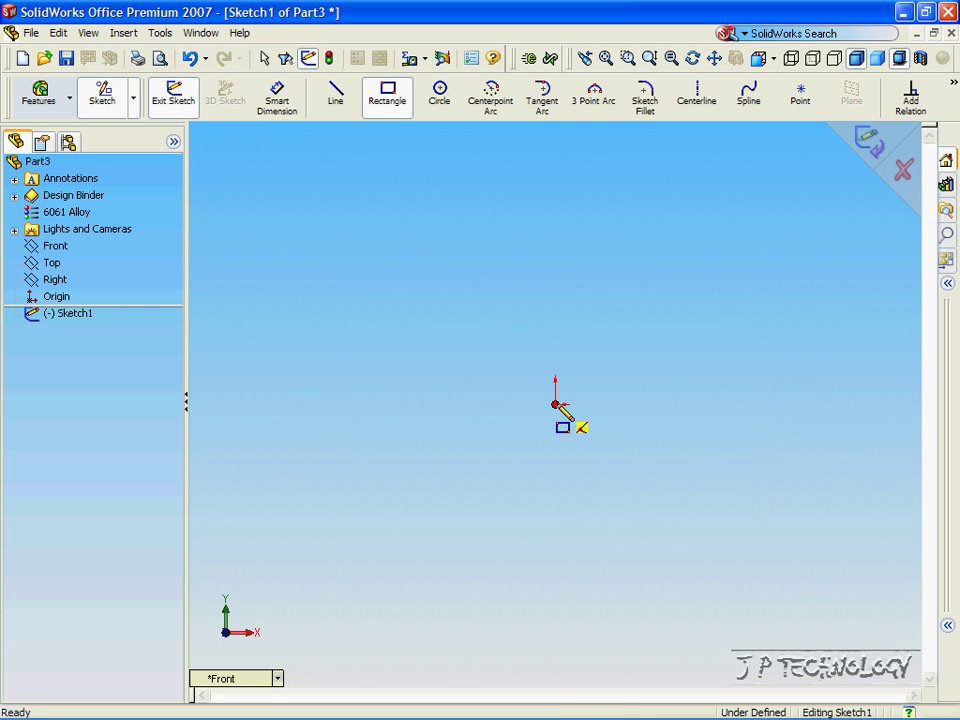
pyautogui.click(555, 404)
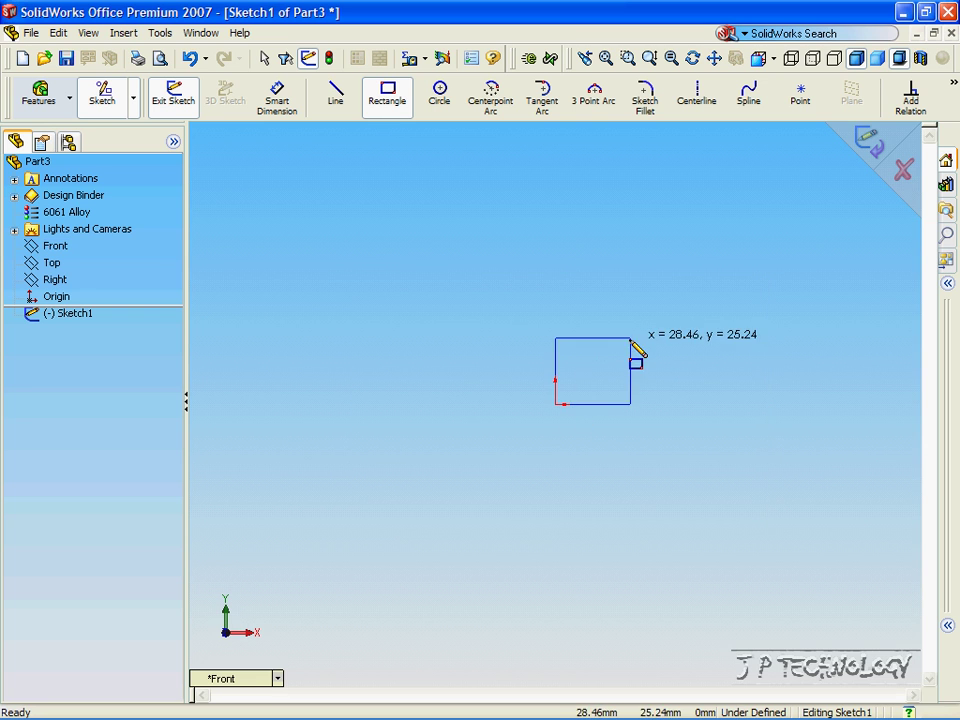
pyautogui.click(824, 271)
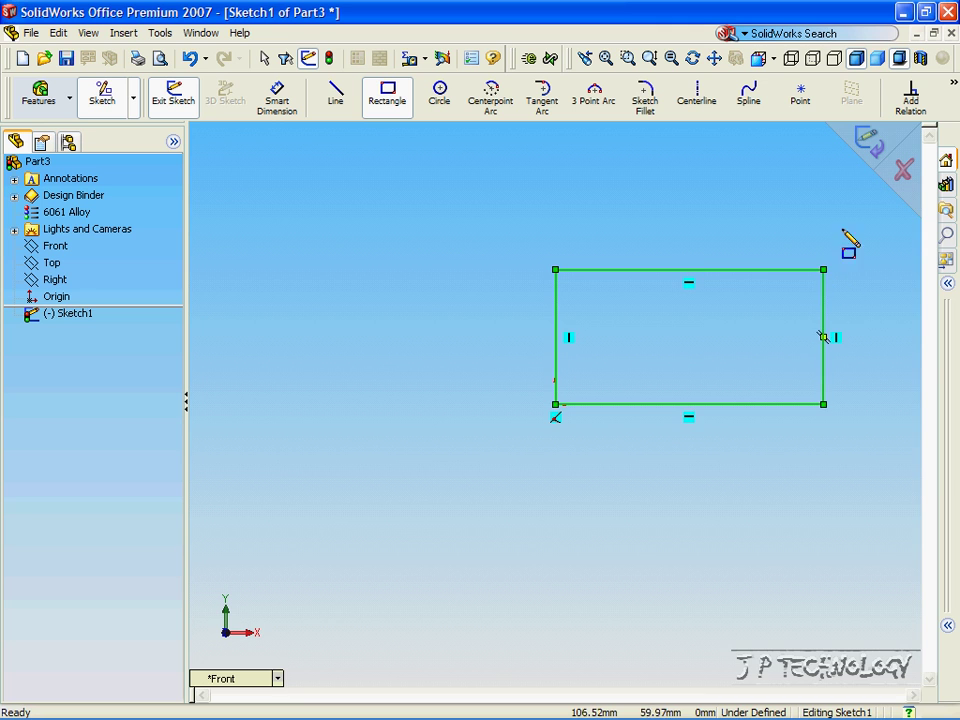
pyautogui.click(868, 139)
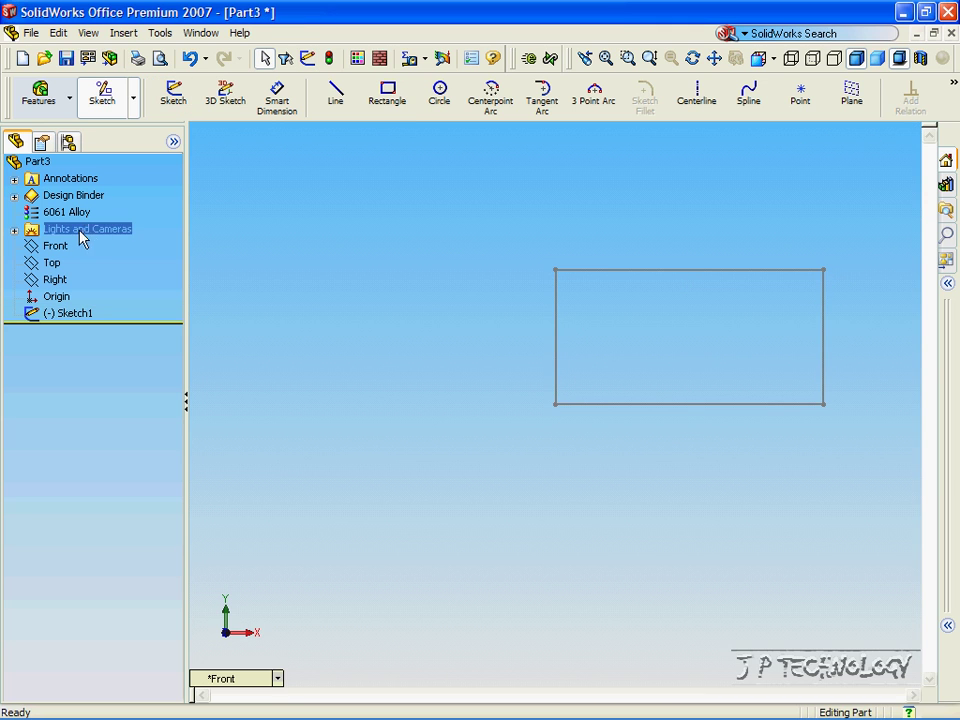
# On the Top plane, sketch an open path of two connected lines from the origin, the second about 50 mm long, and exit the sketch.
pyautogui.click(172, 100)
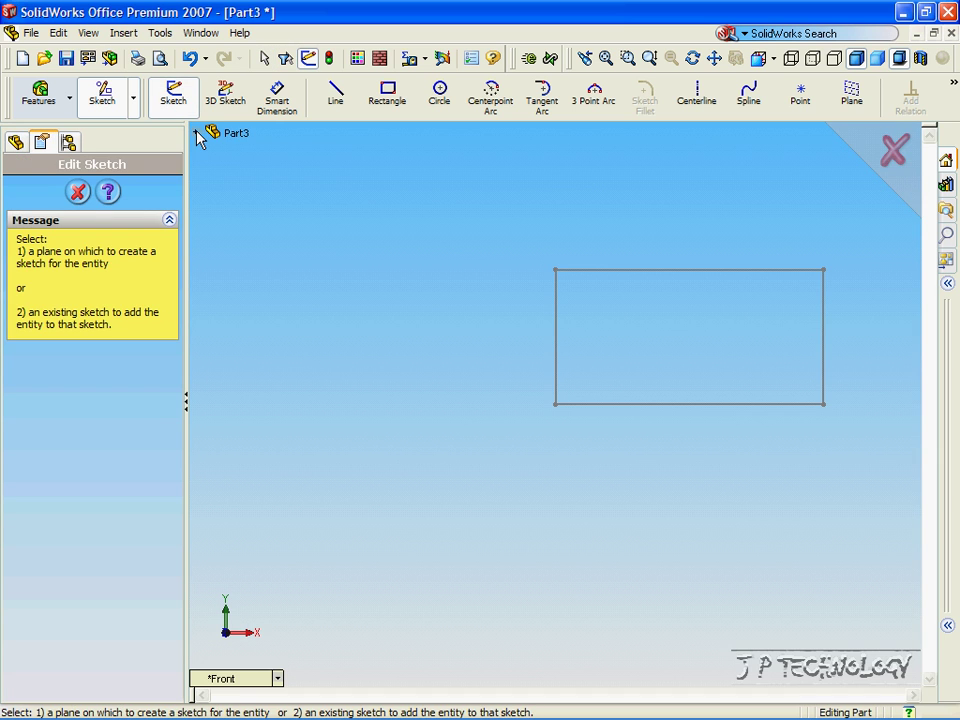
pyautogui.click(196, 133)
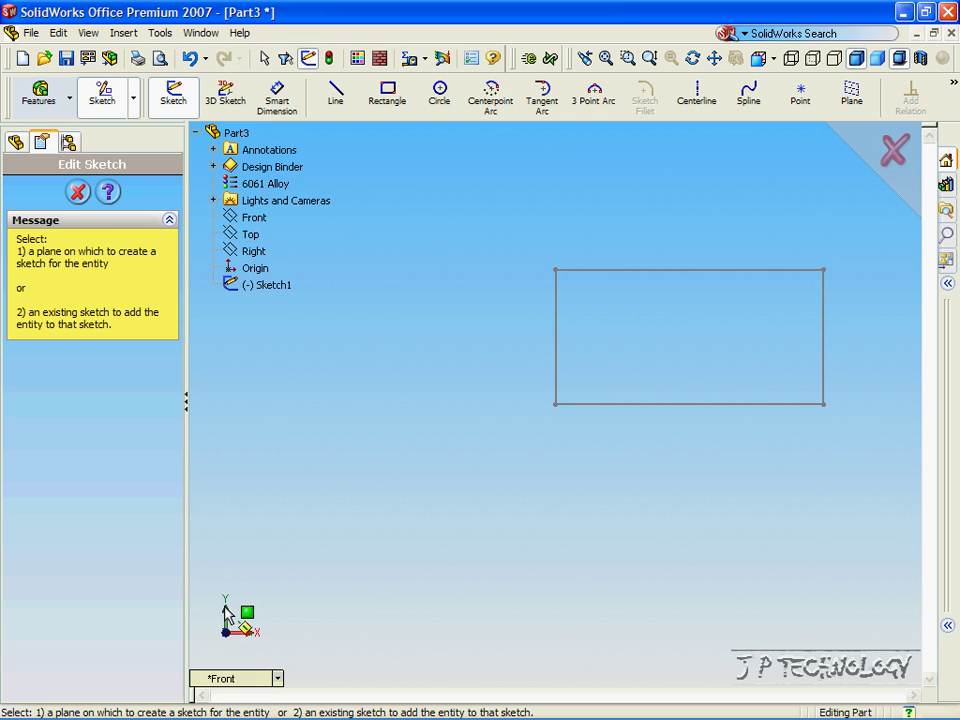
pyautogui.click(245, 678)
pyautogui.click(297, 502)
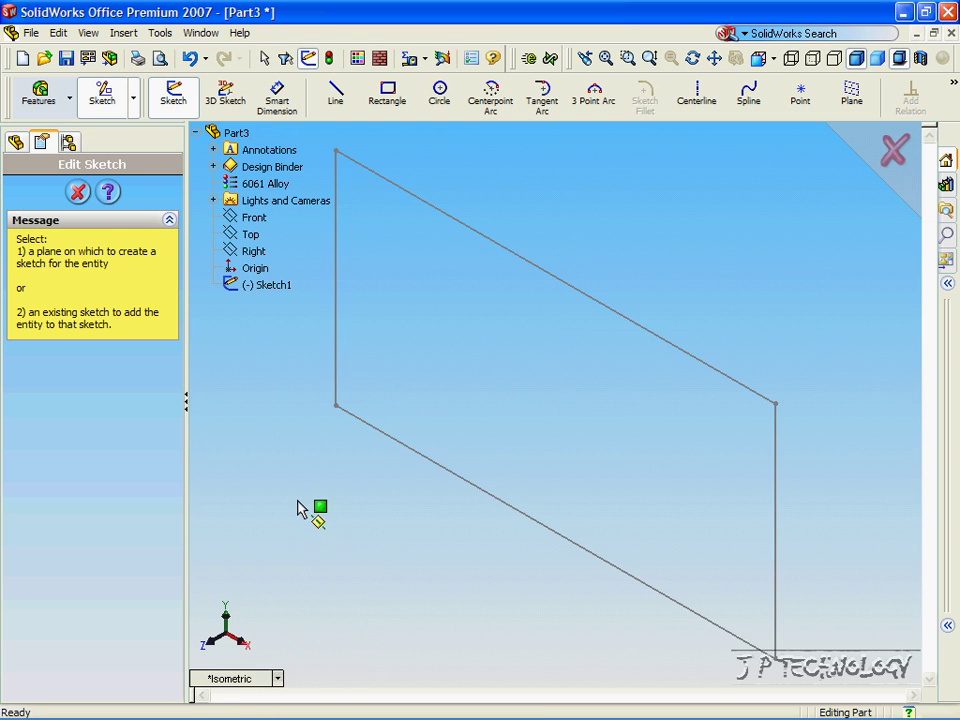
pyautogui.scroll(3, 308, 422)
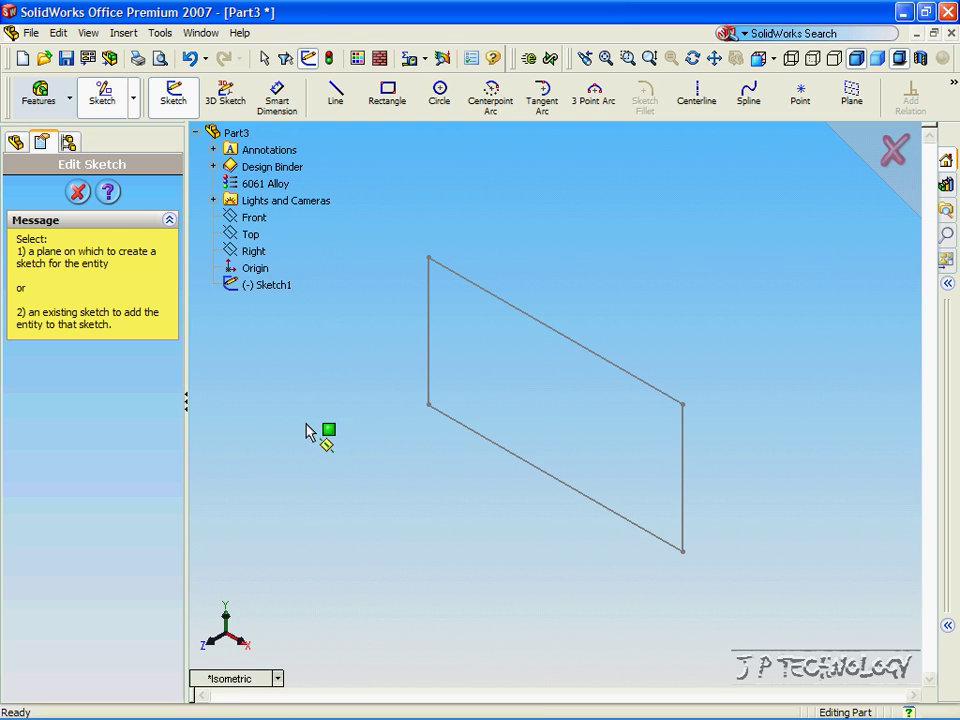
pyautogui.click(252, 234)
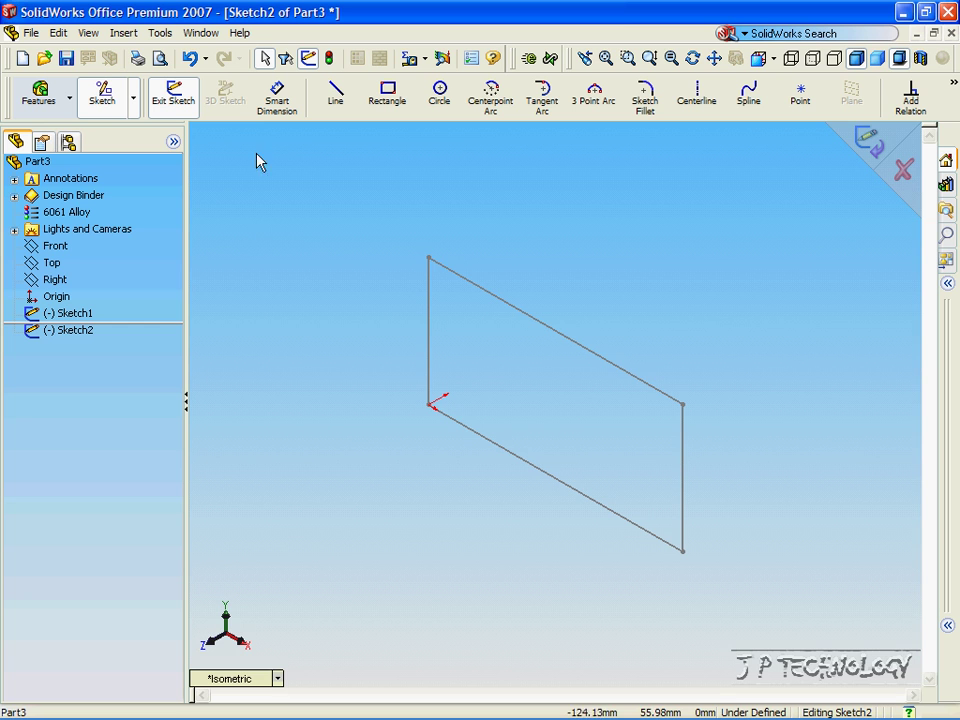
pyautogui.click(343, 99)
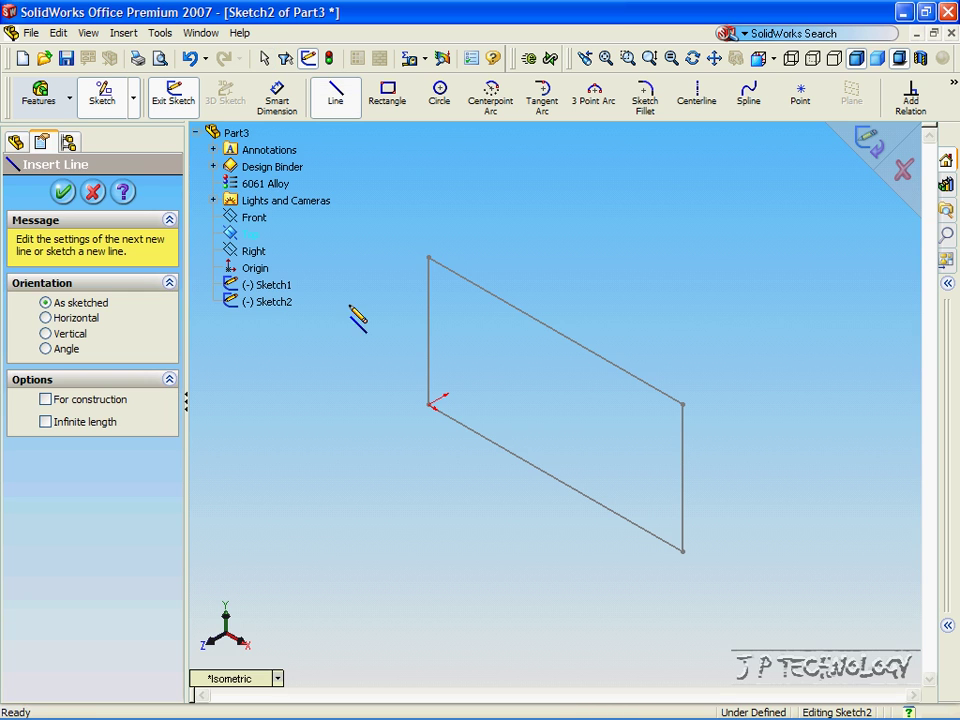
pyautogui.click(428, 404)
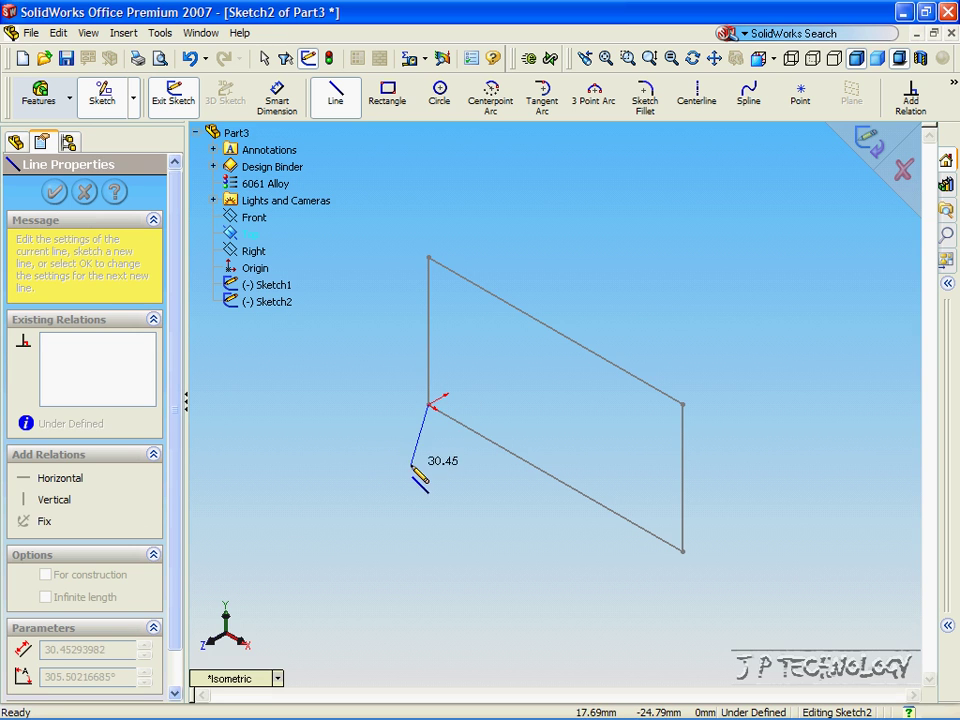
pyautogui.click(390, 491)
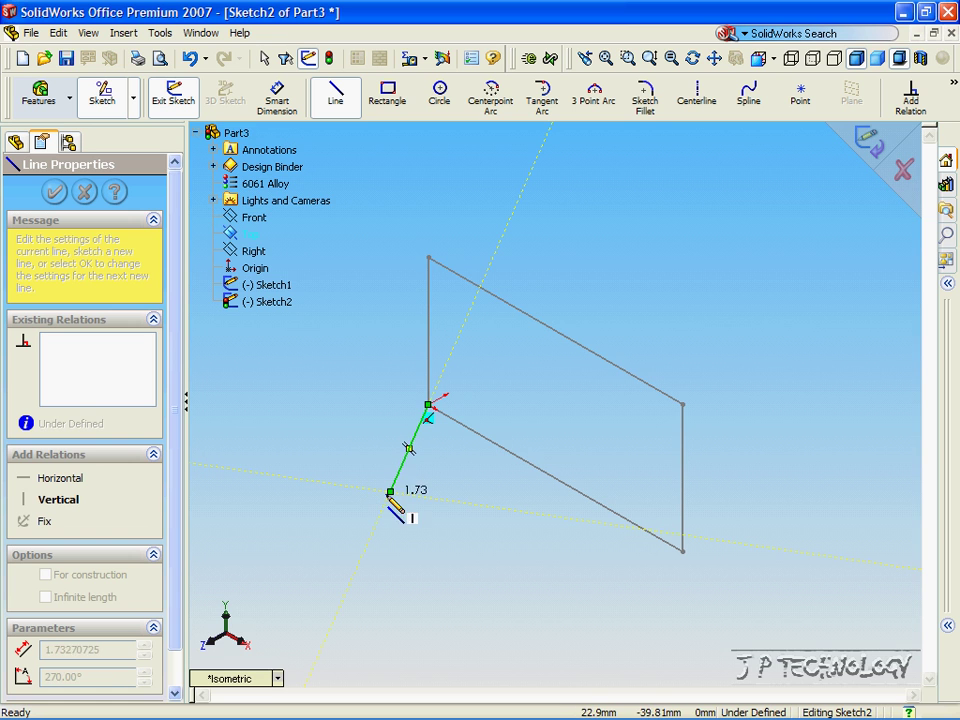
pyautogui.doubleClick(219, 516)
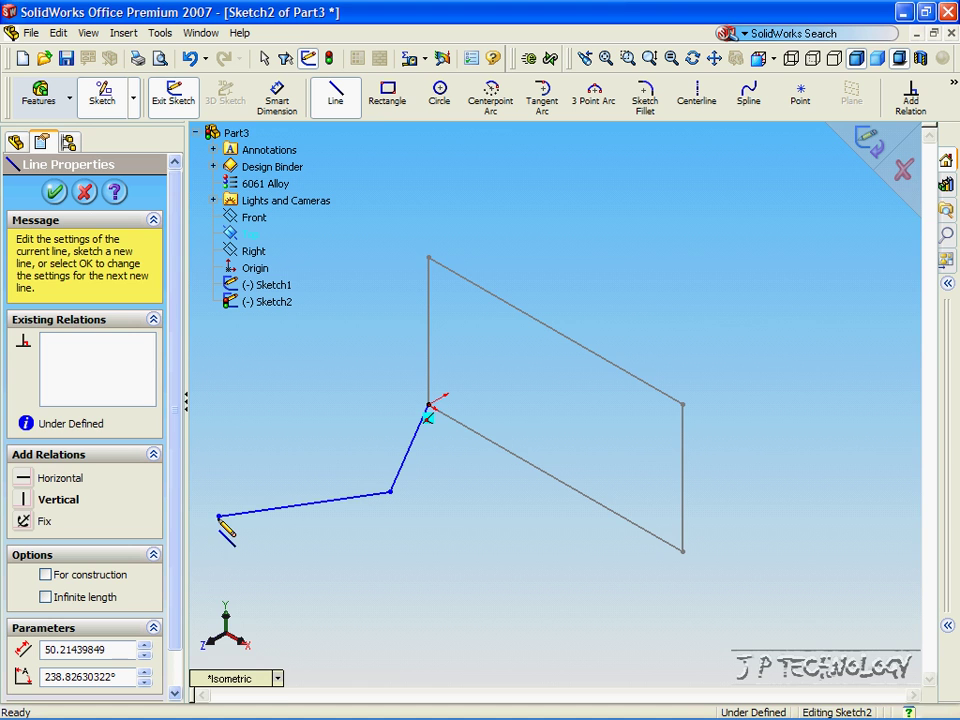
pyautogui.click(54, 191)
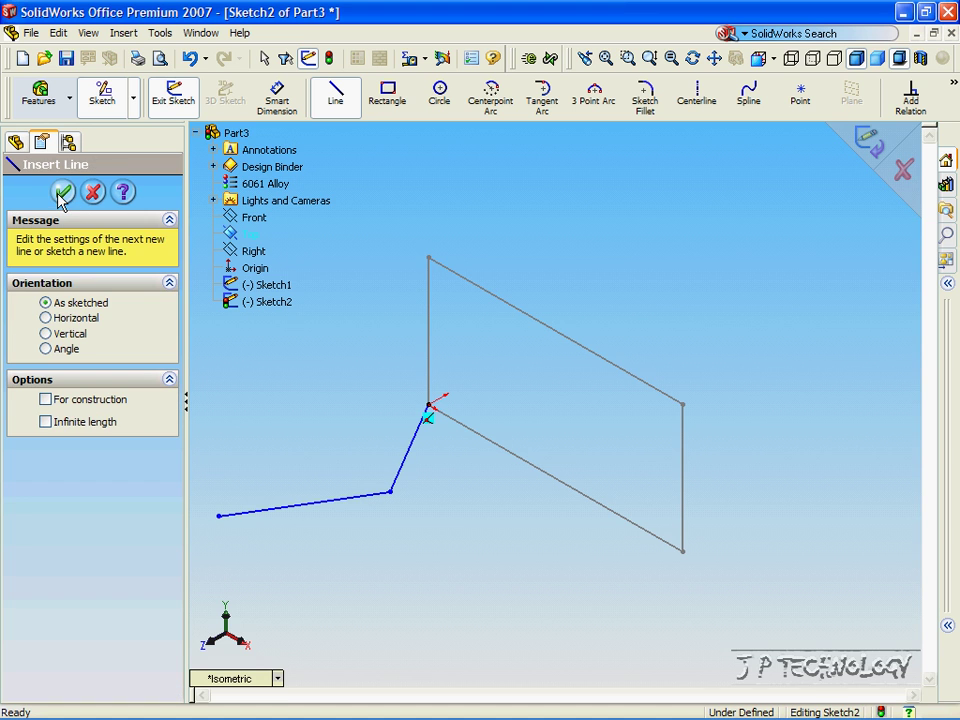
pyautogui.click(868, 143)
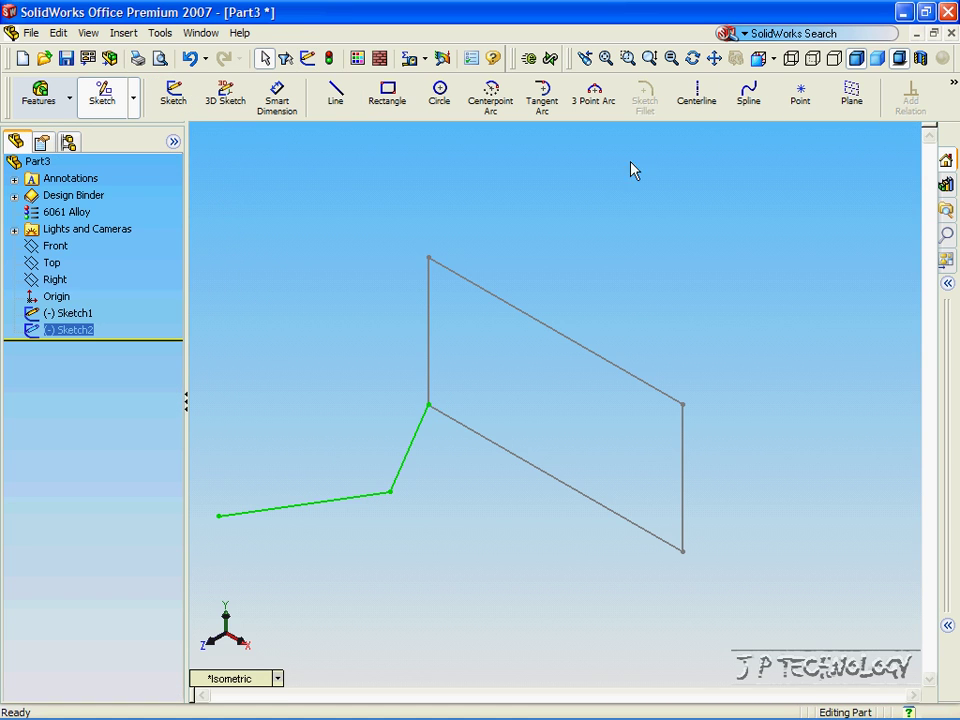
# Create a Swept Boss/Base using the rectangle Sketch1 as profile and the two-line Sketch2 as path.
pyautogui.click(40, 96)
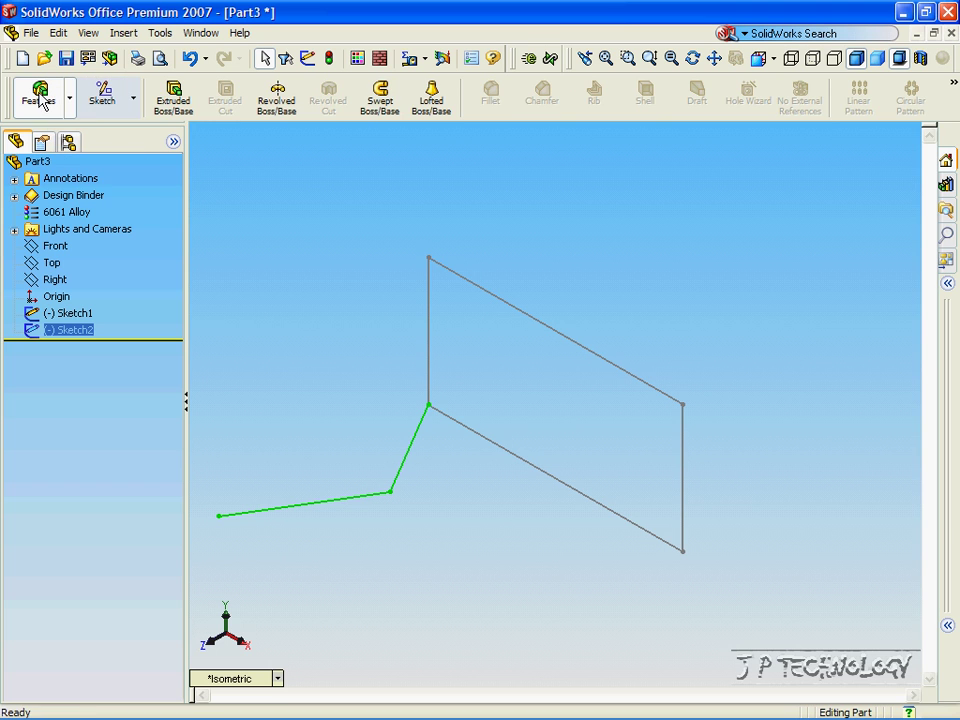
pyautogui.click(380, 97)
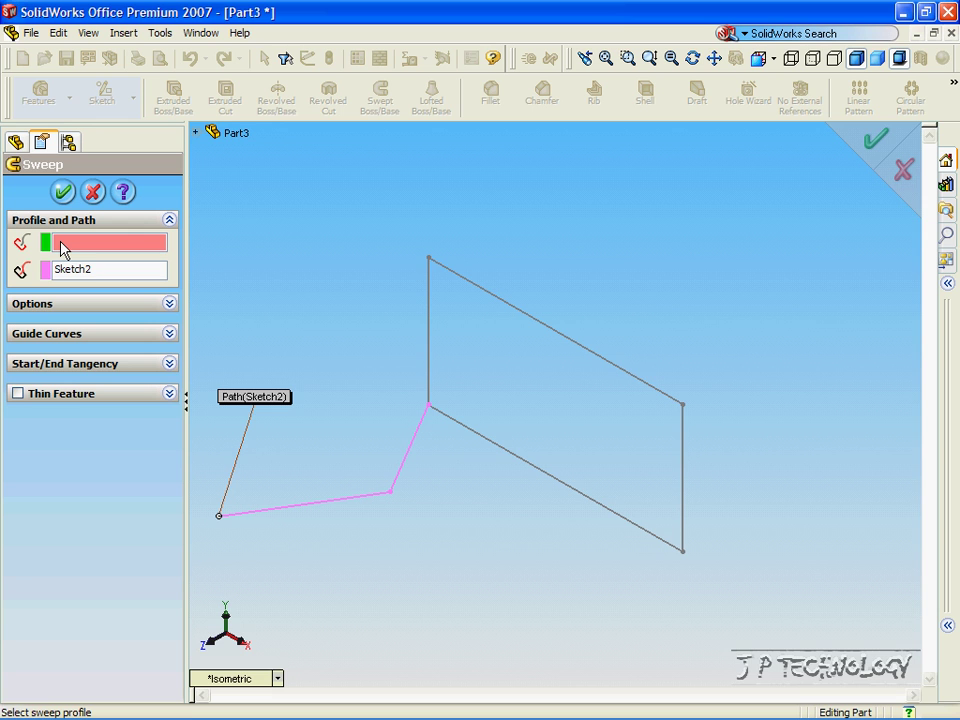
pyautogui.click(196, 132)
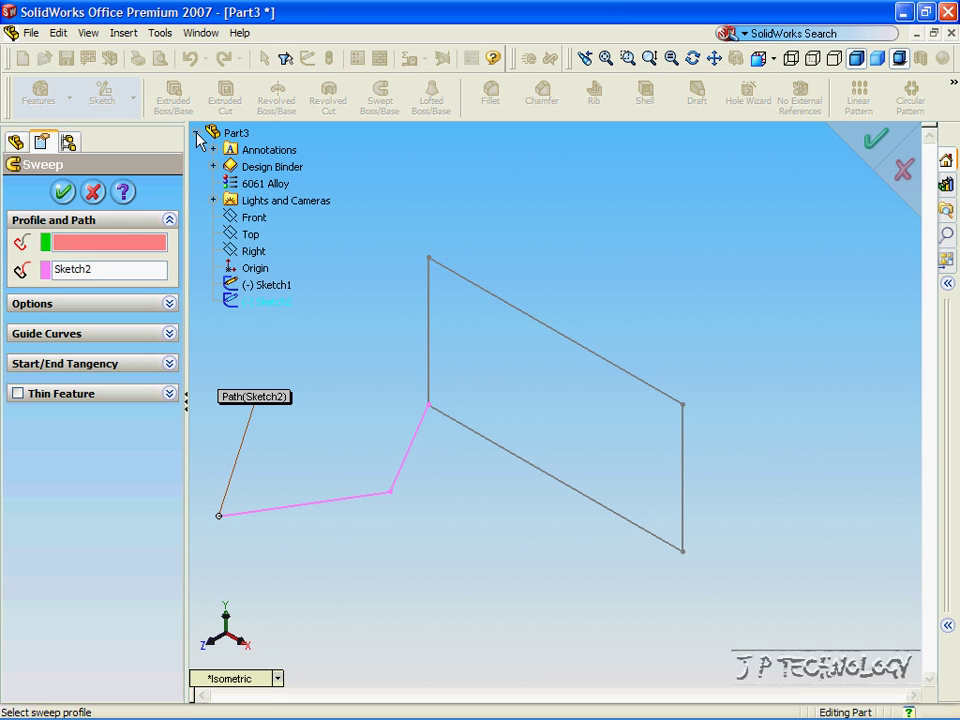
pyautogui.click(250, 287)
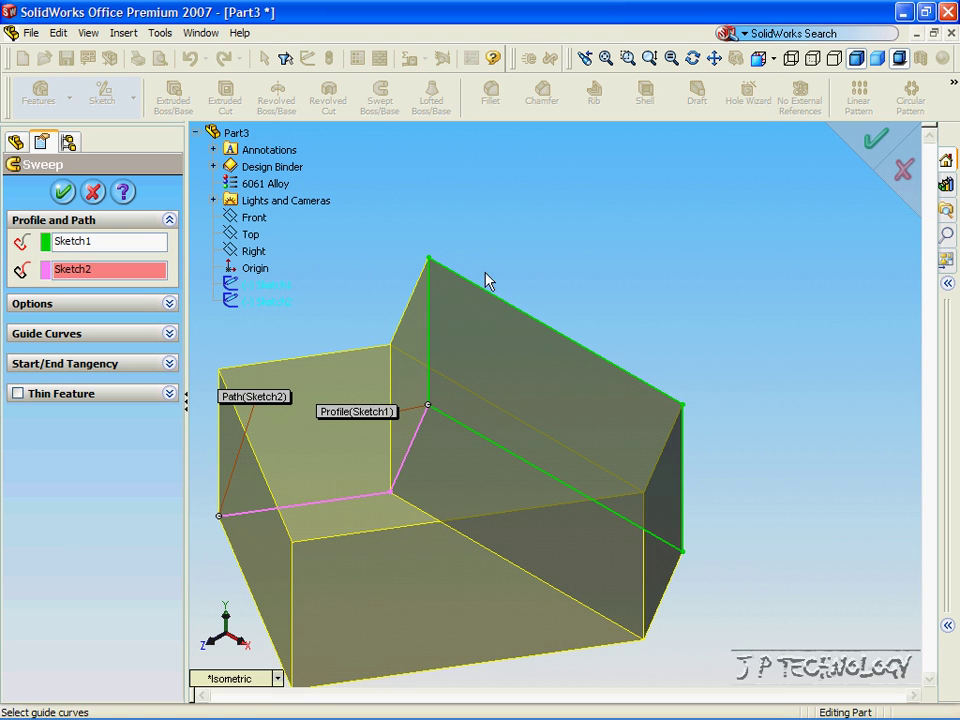
pyautogui.scroll(4, 579, 289)
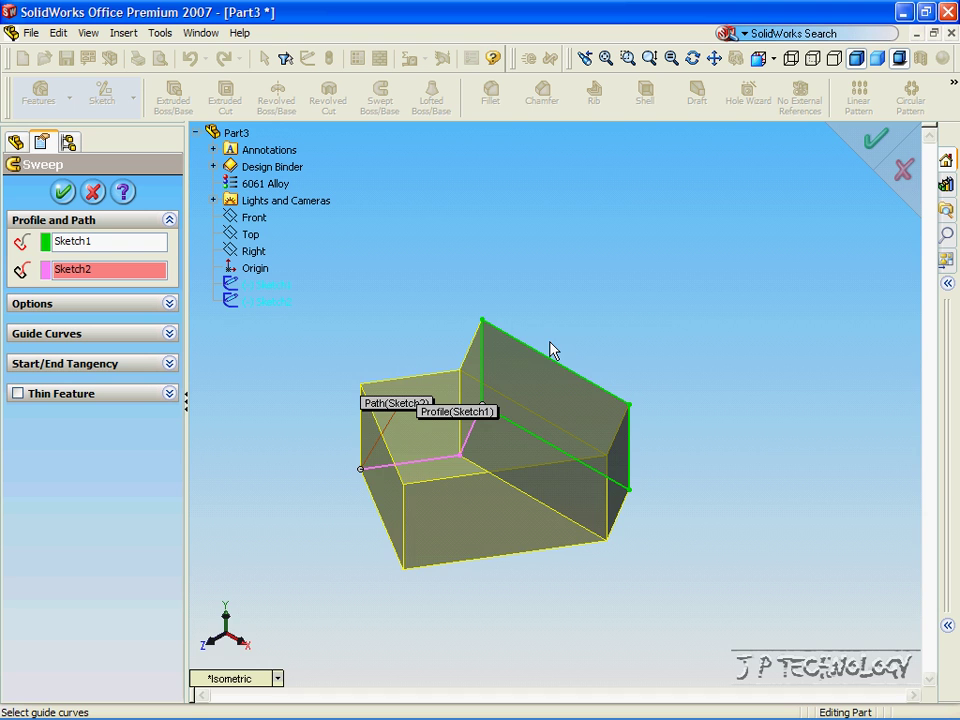
pyautogui.moveTo(508, 414); pyautogui.dragTo(480, 352, button='middle')
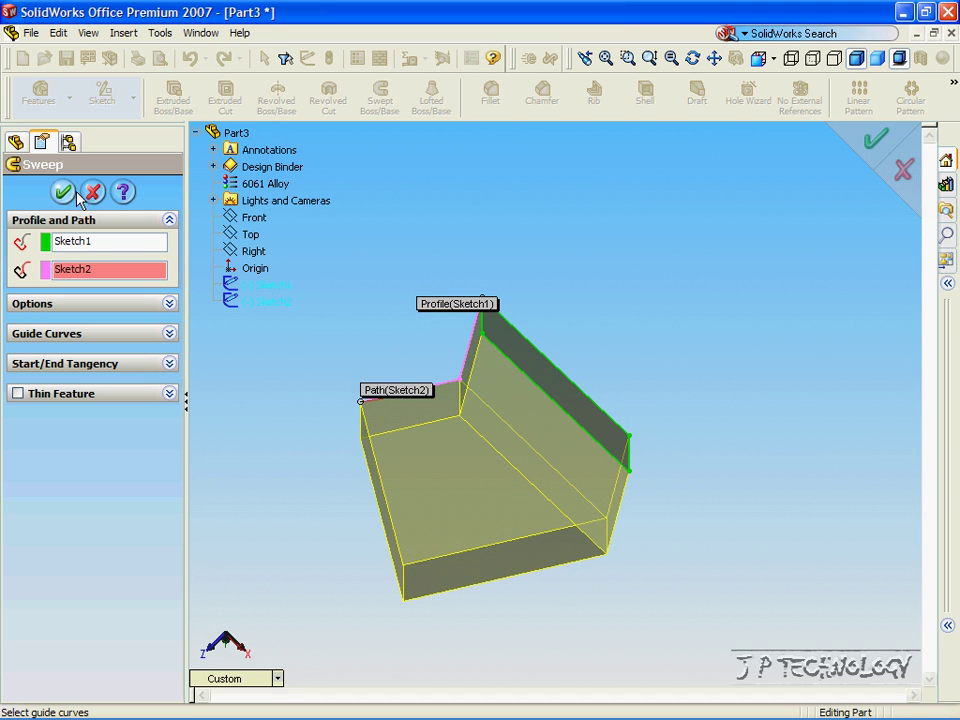
pyautogui.click(78, 195)
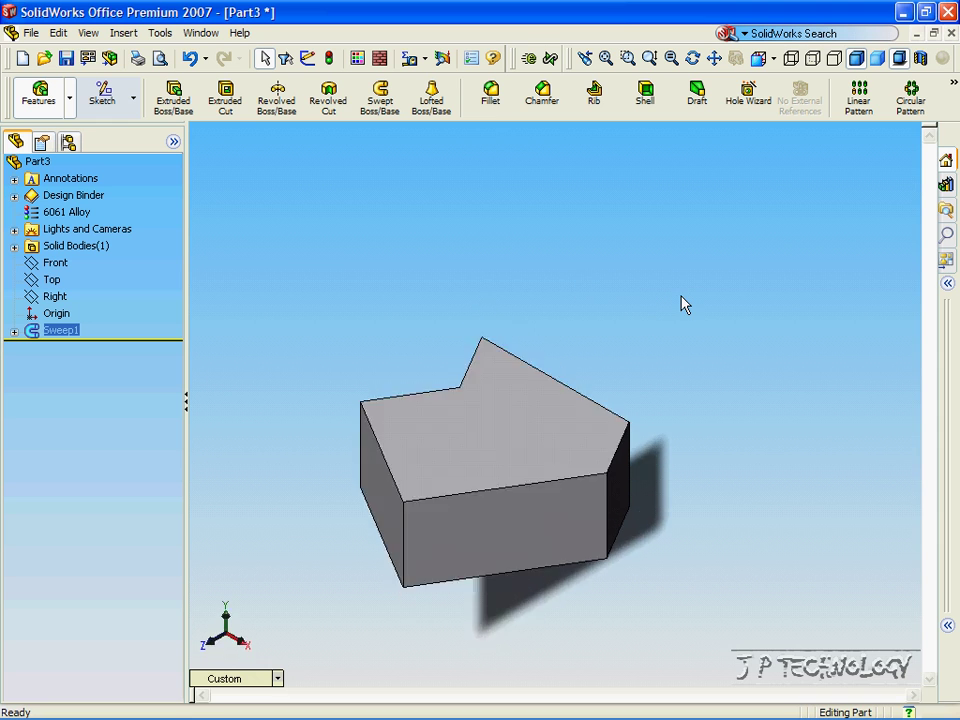
# Examine the swept solid from different viewing angles.
pyautogui.press('Up')
pyautogui.press('Up')
pyautogui.press('Up')
pyautogui.press('Down')
pyautogui.press('Down')
pyautogui.press('Down')
pyautogui.press('Down')
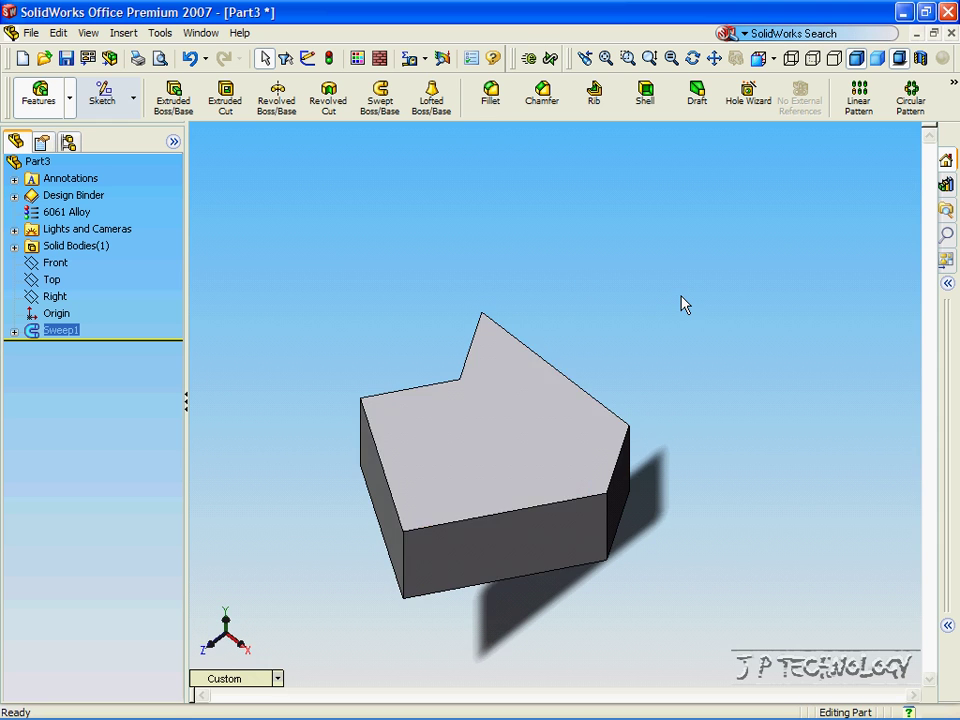
pyautogui.press('Down')
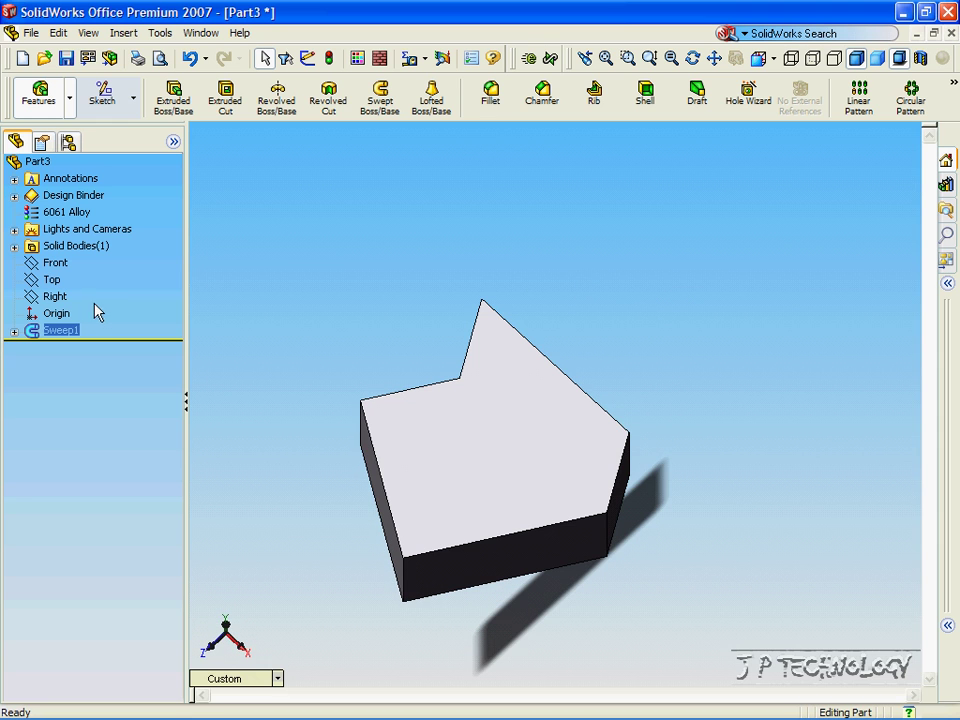
# Edit the sweep's path sketch, Sketch2, and draw two connected lines from the free end of the path.
pyautogui.click(14, 331)
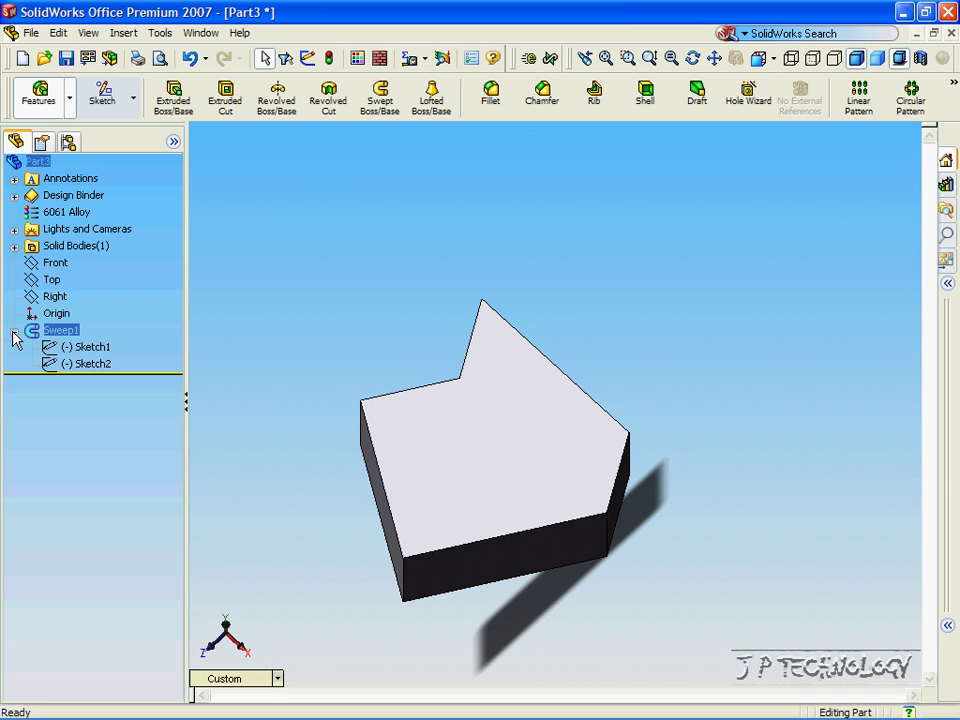
pyautogui.rightClick(73, 367)
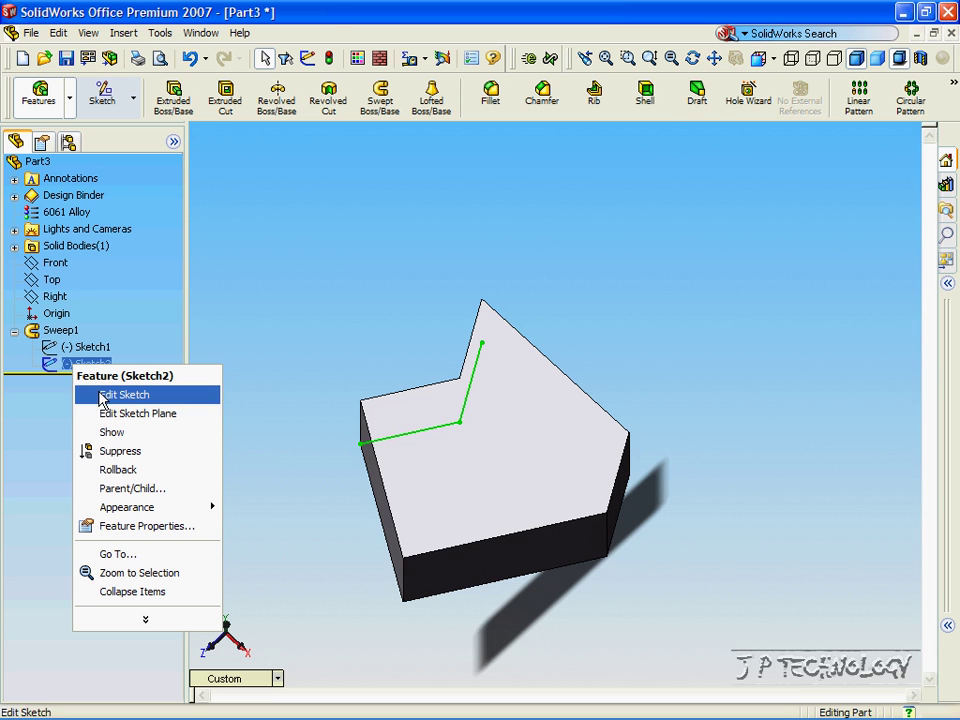
pyautogui.click(124, 395)
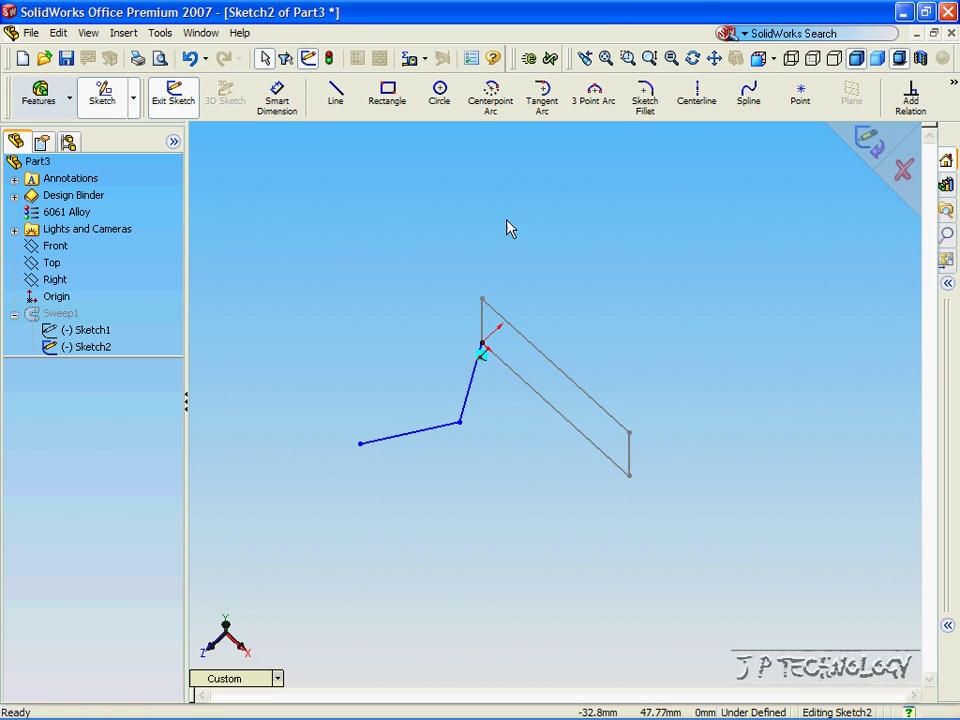
pyautogui.click(338, 97)
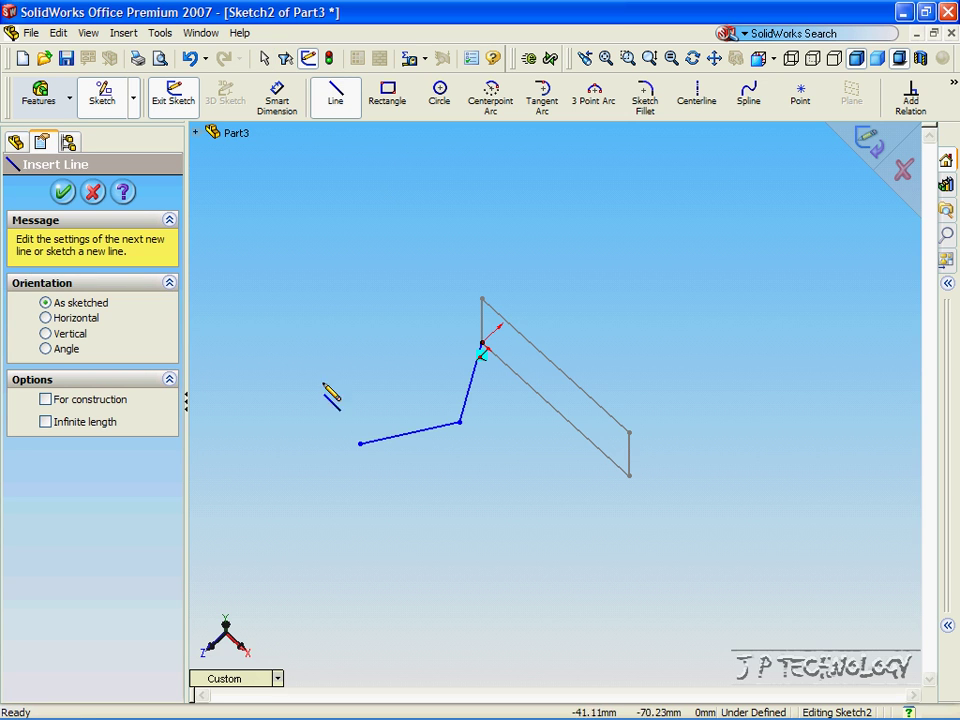
pyautogui.click(360, 444)
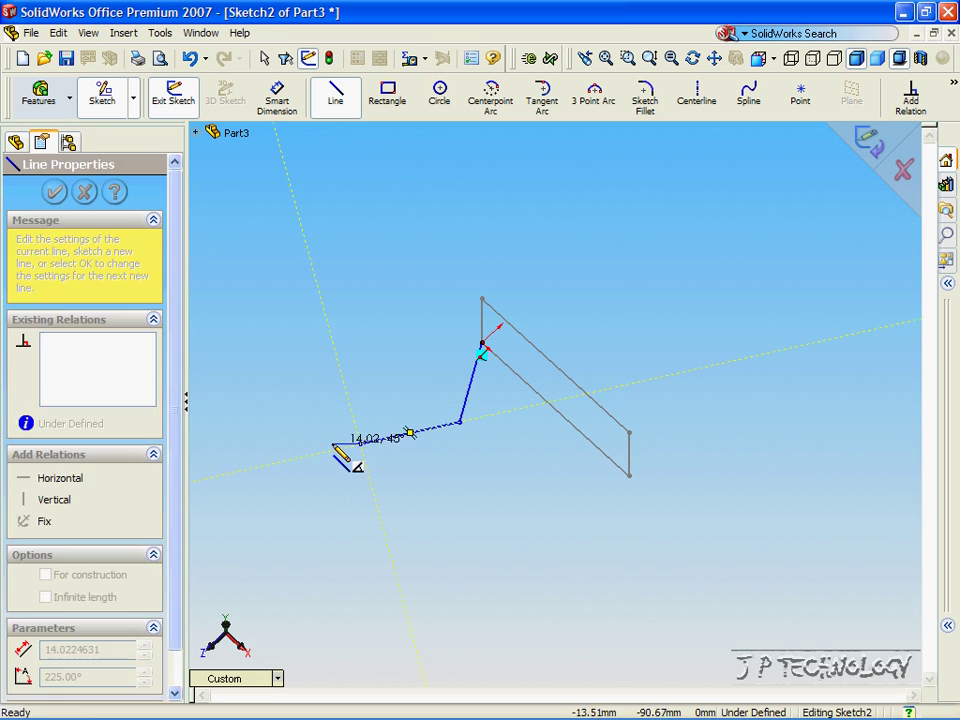
pyautogui.click(209, 438)
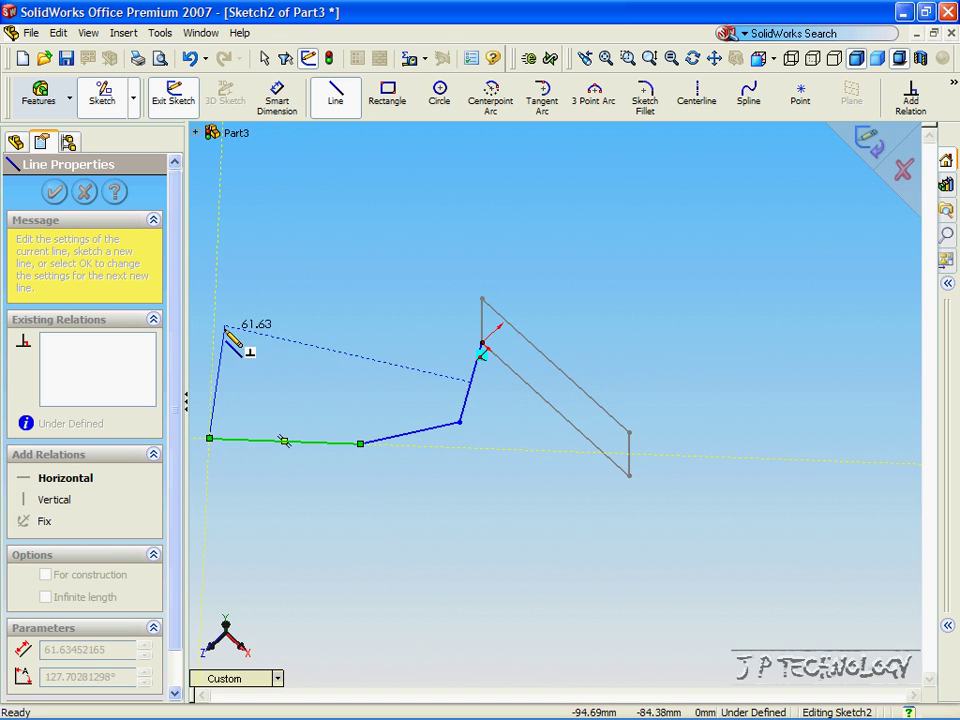
pyautogui.click(218, 260)
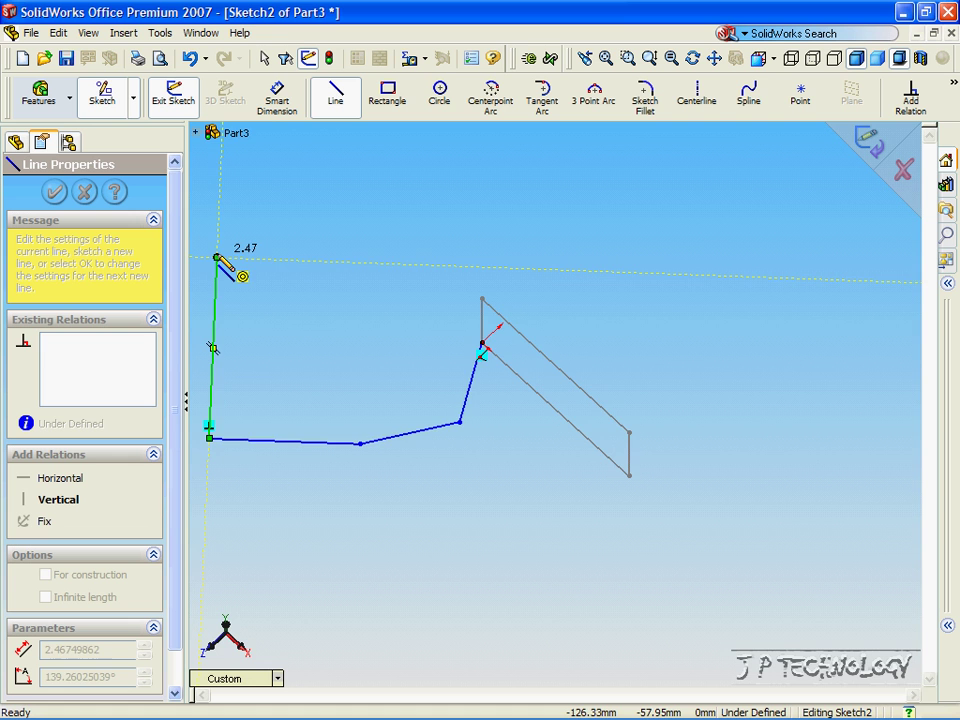
# Extend the path with a third, much longer slanted line away from the profile, and exit the sketch.
pyautogui.press('z')
pyautogui.press('z')
pyautogui.press('z')
pyautogui.press('z')
pyautogui.press('z')
pyautogui.press('z')
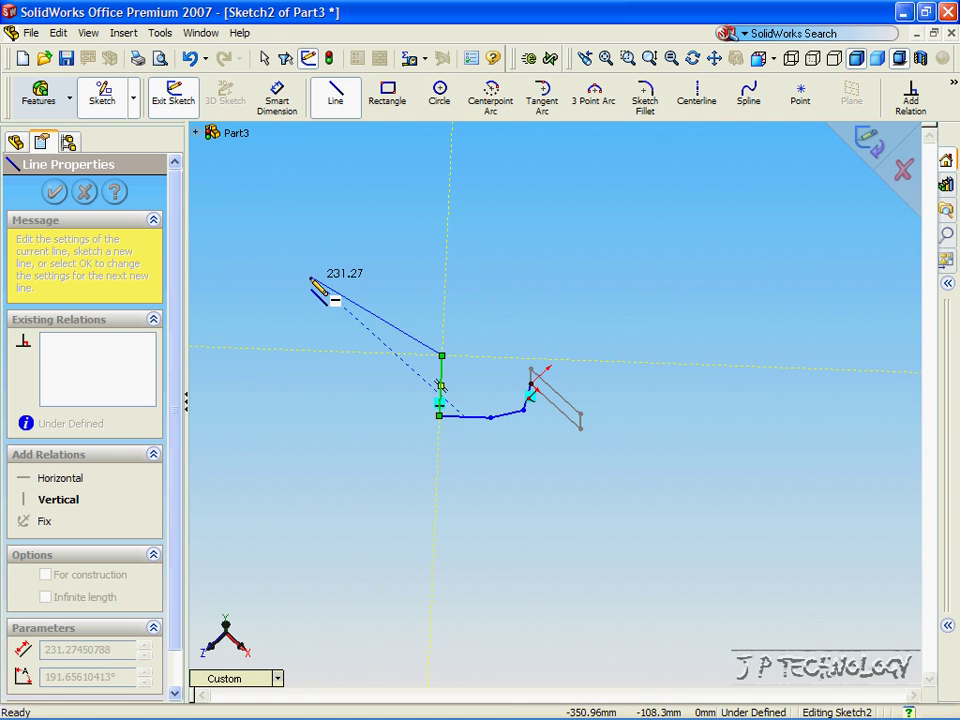
pyautogui.click(263, 246)
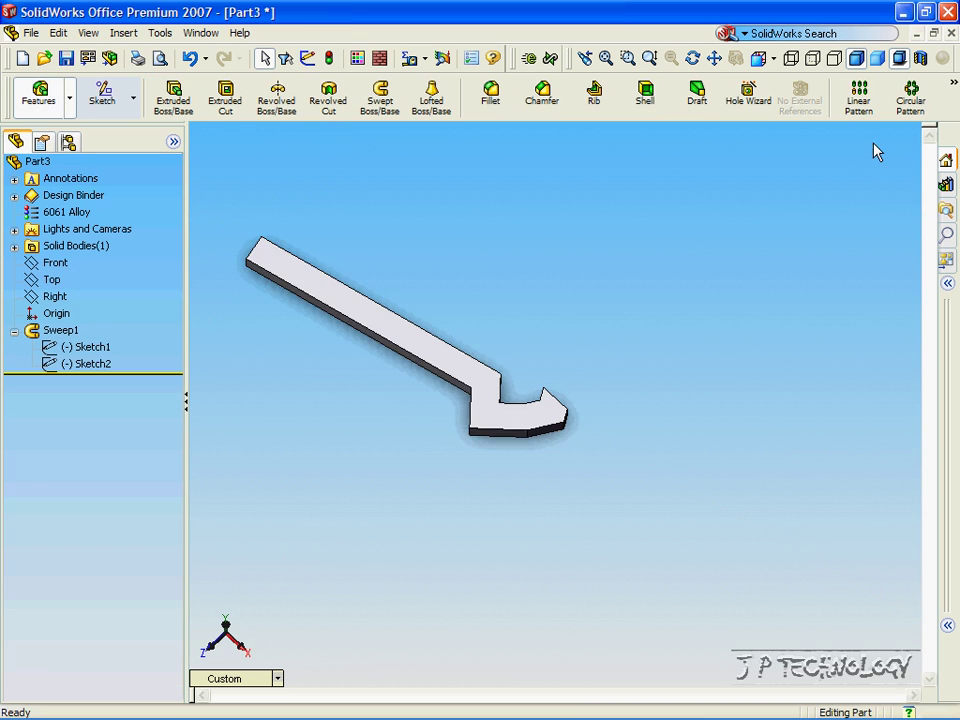
# Examine the shape of the updated swept solid from below, edge-on and above.
pyautogui.press('Down')
pyautogui.press('Down')
pyautogui.press('Down')
pyautogui.press('Down')
pyautogui.press('Down')
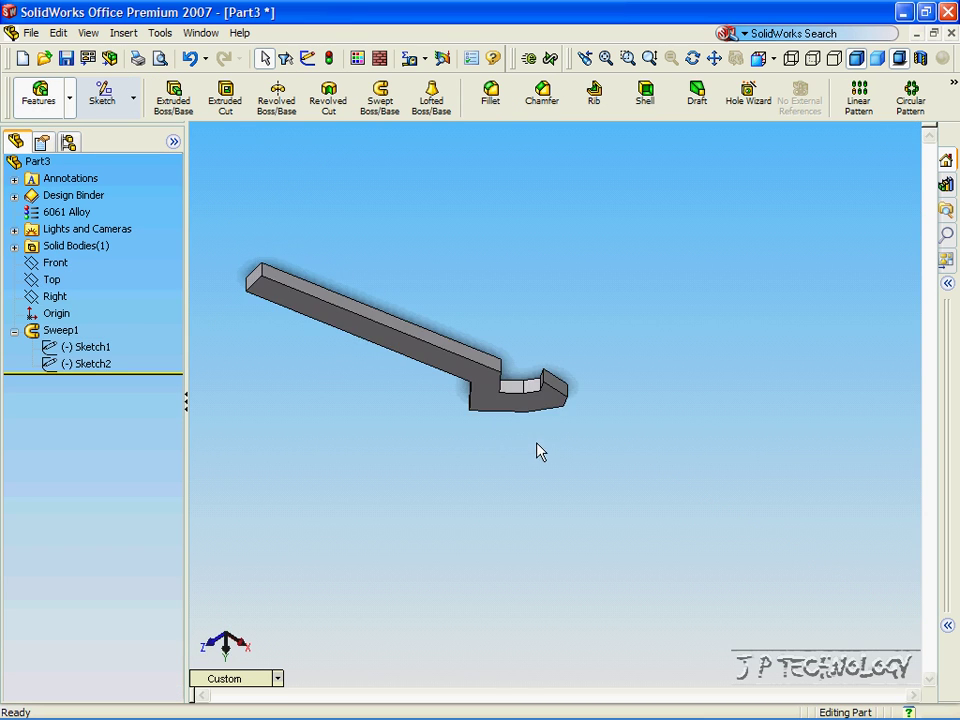
pyautogui.press('Up')
pyautogui.press('Up')
pyautogui.press('Up')
pyautogui.press('Up')
pyautogui.press('Up')
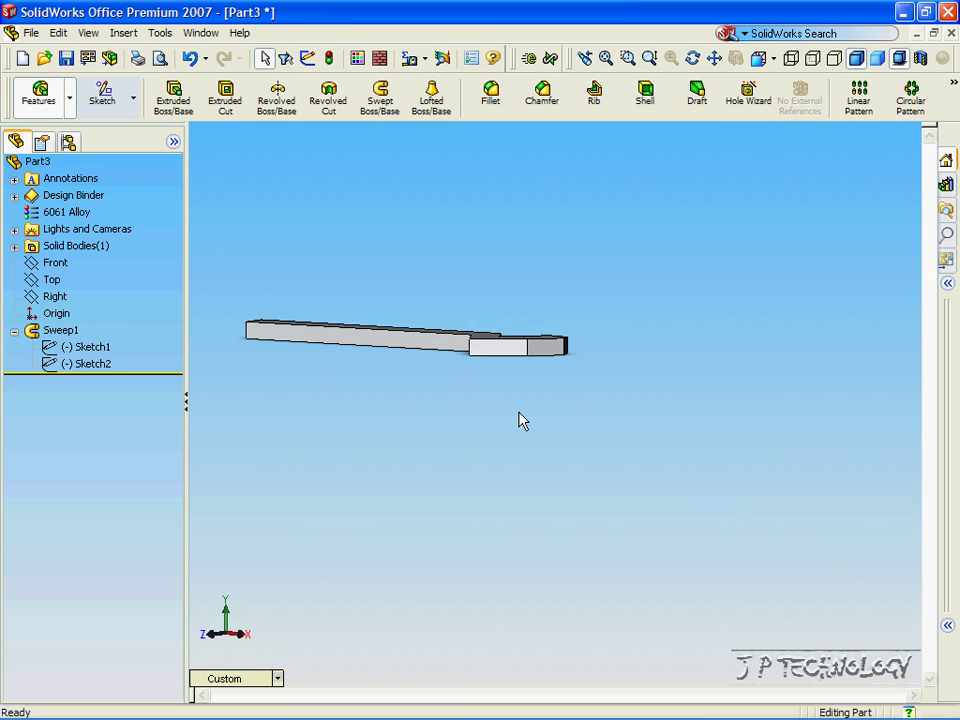
pyautogui.press('Up')
pyautogui.press('Up')
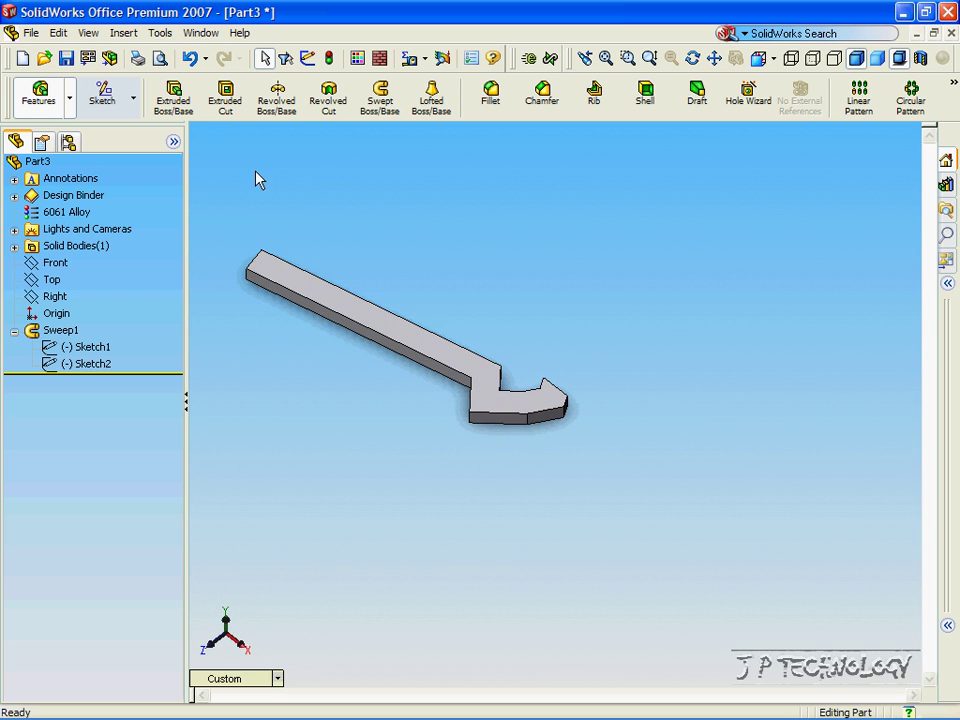
# Create a new part from the PART-MM-ANSI-AL6061 template.
pyautogui.click(31, 33)
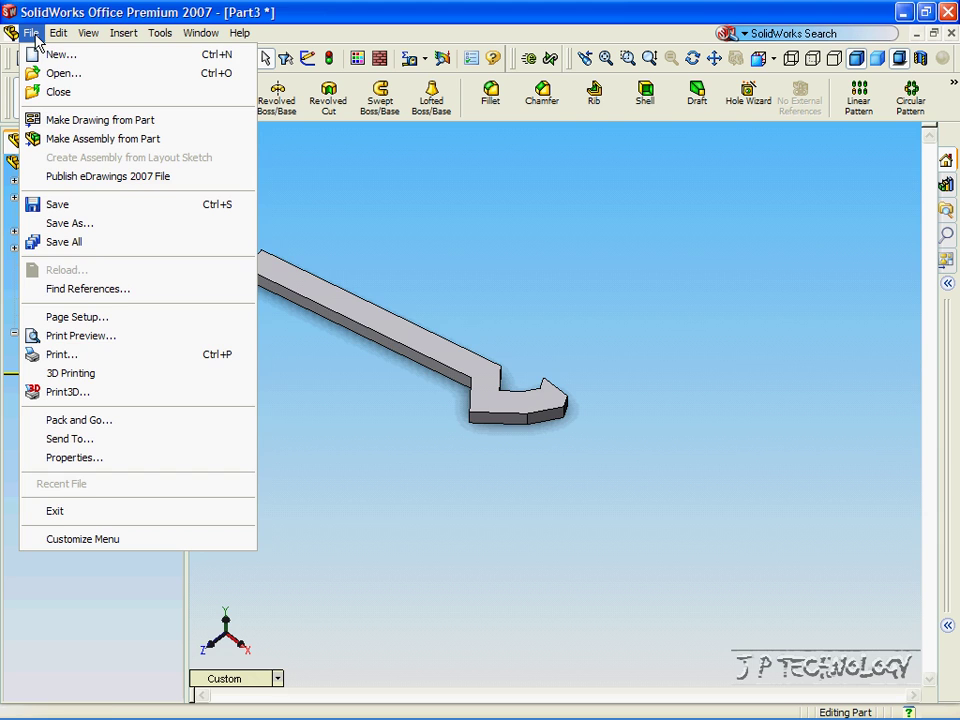
pyautogui.click(42, 53)
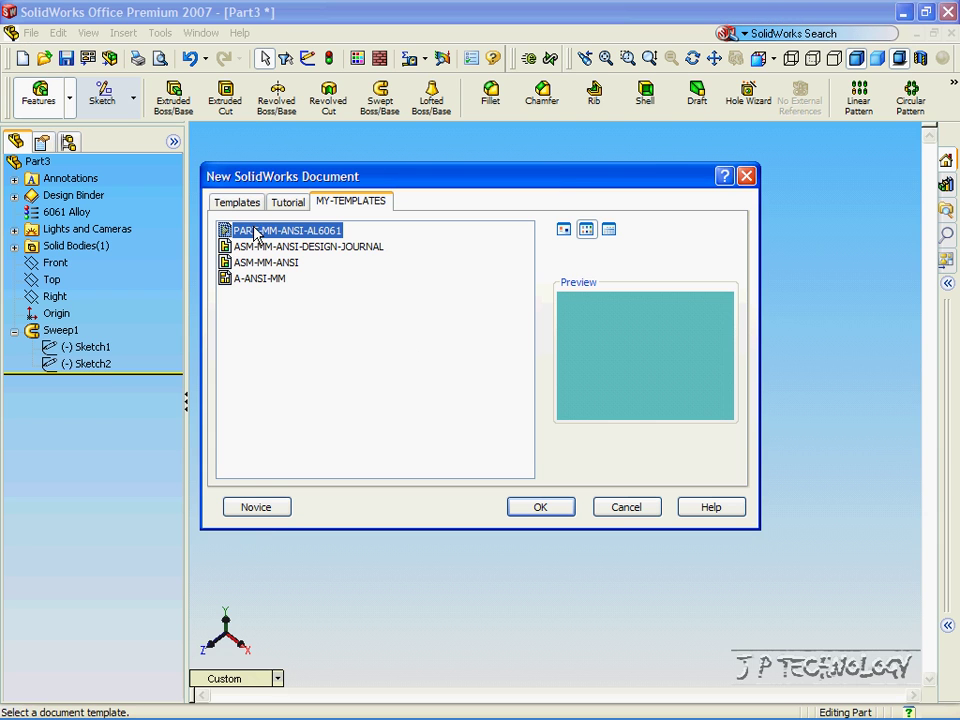
pyautogui.click(527, 511)
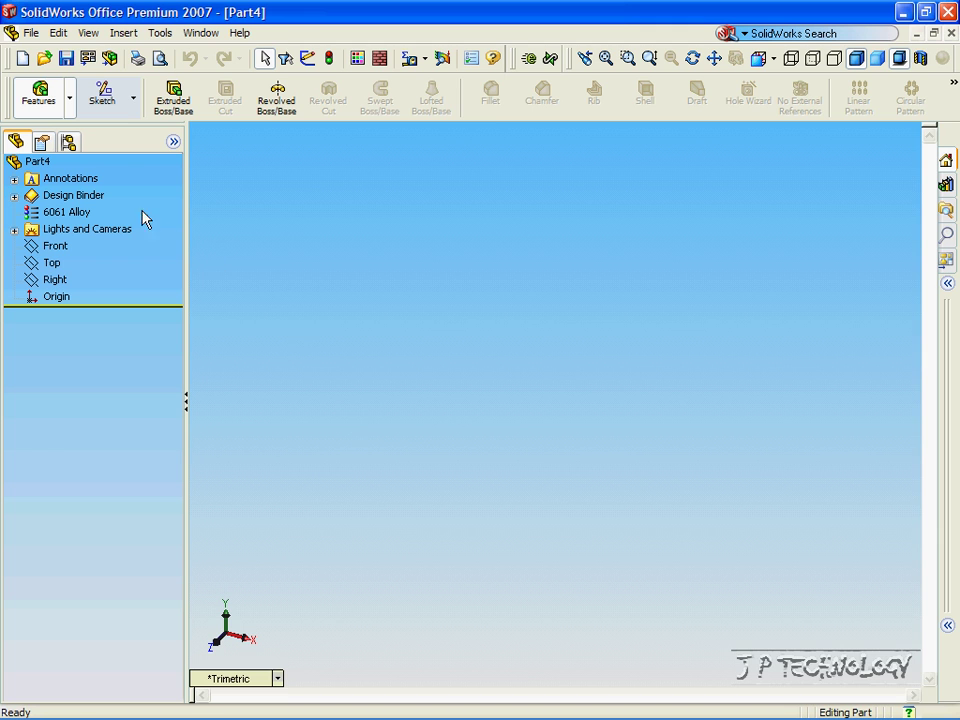
# On the Front plane, sketch a circle of about 64 mm radius centred level with the origin and passing through it, and exit the sketch.
pyautogui.click(98, 96)
pyautogui.click(55, 247)
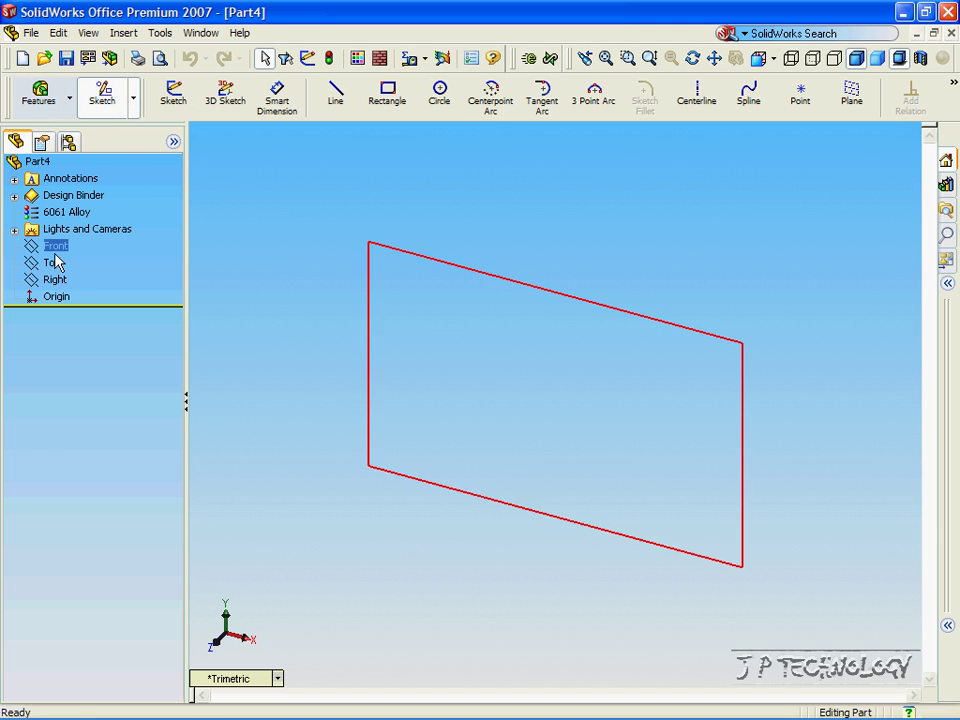
pyautogui.click(53, 248)
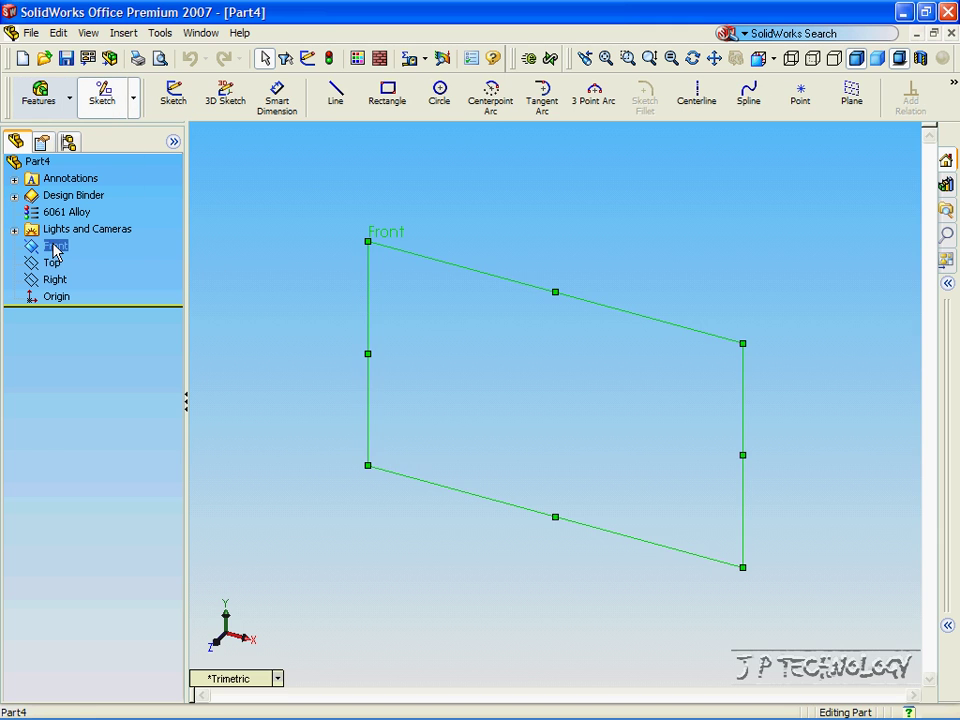
pyautogui.click(242, 680)
pyautogui.click(284, 383)
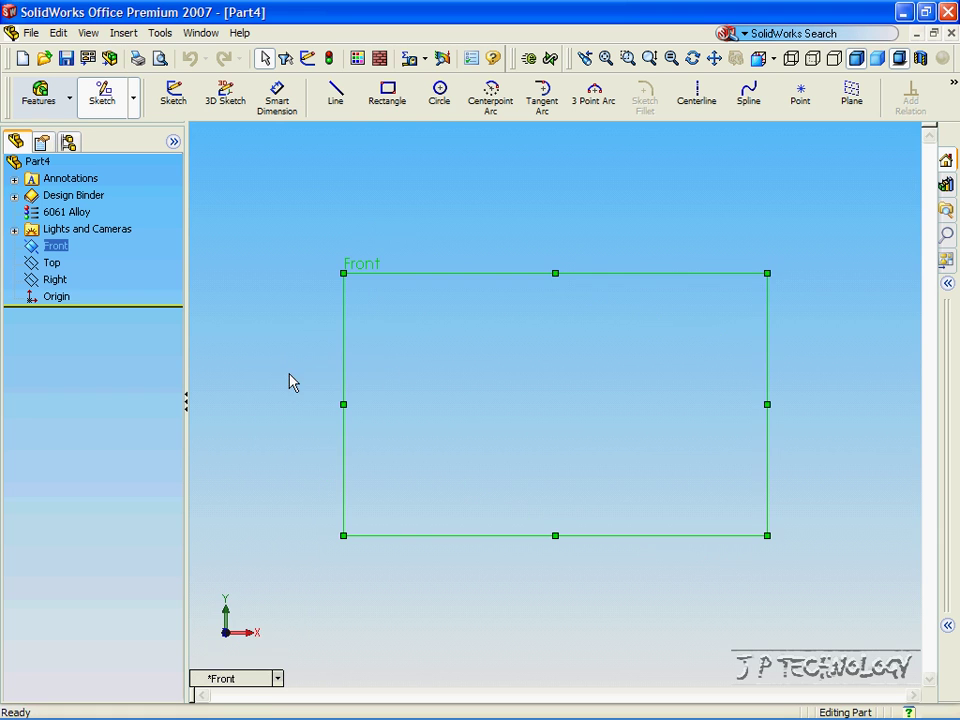
pyautogui.click(439, 108)
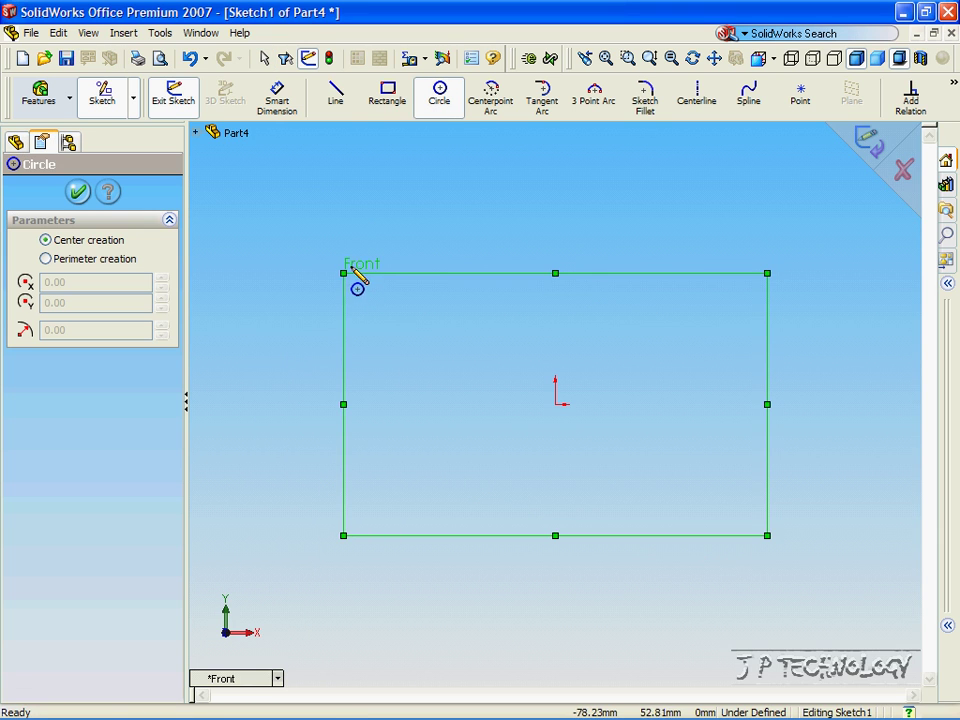
pyautogui.click(388, 404)
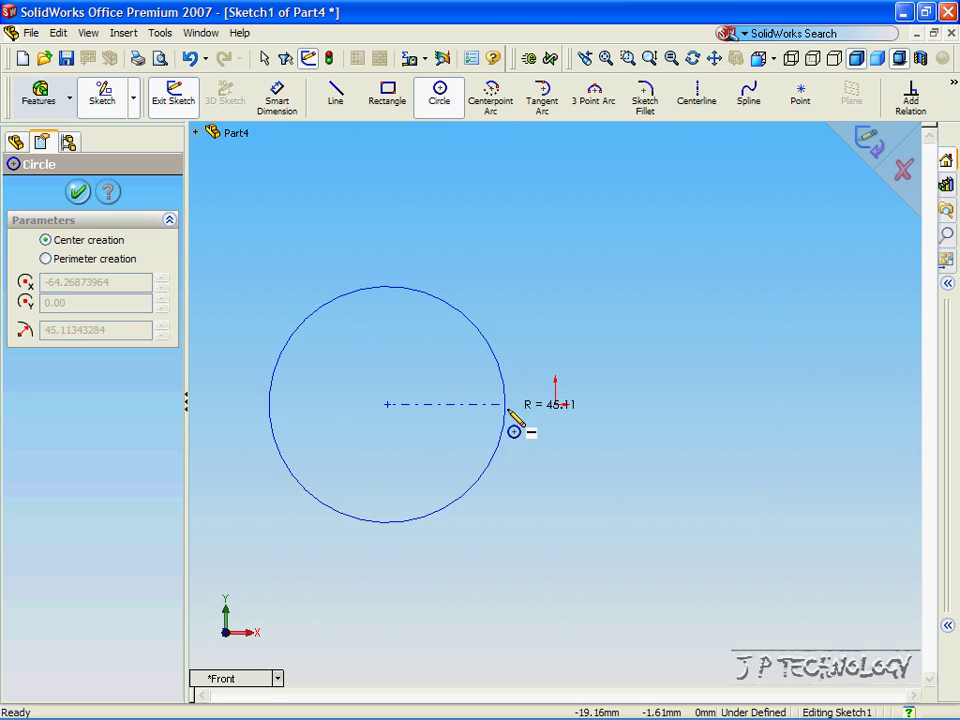
pyautogui.click(556, 404)
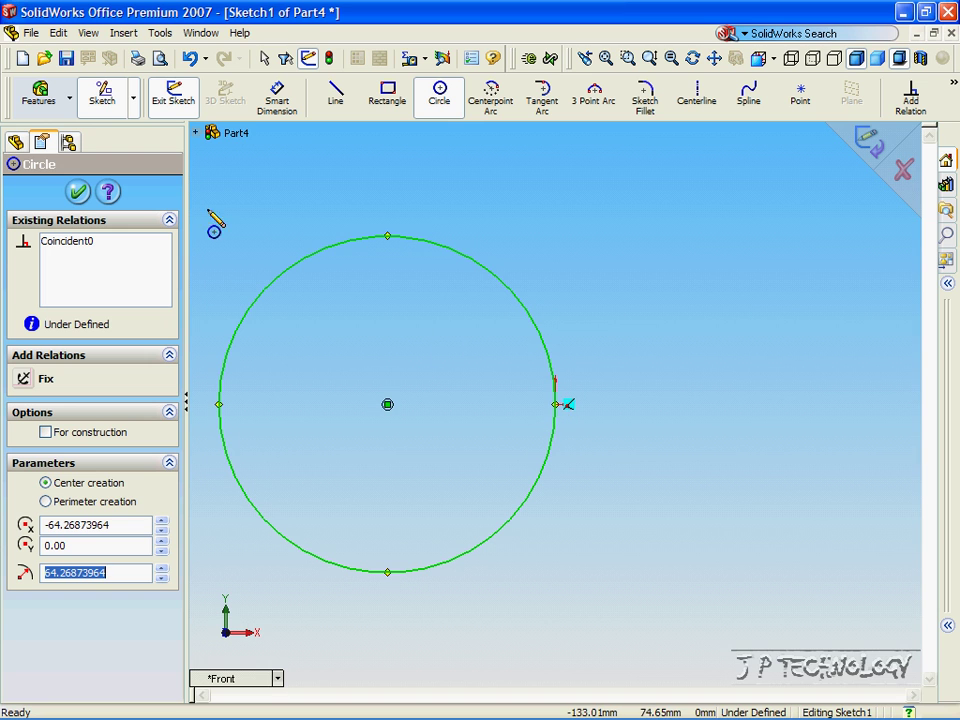
pyautogui.click(79, 192)
pyautogui.click(870, 144)
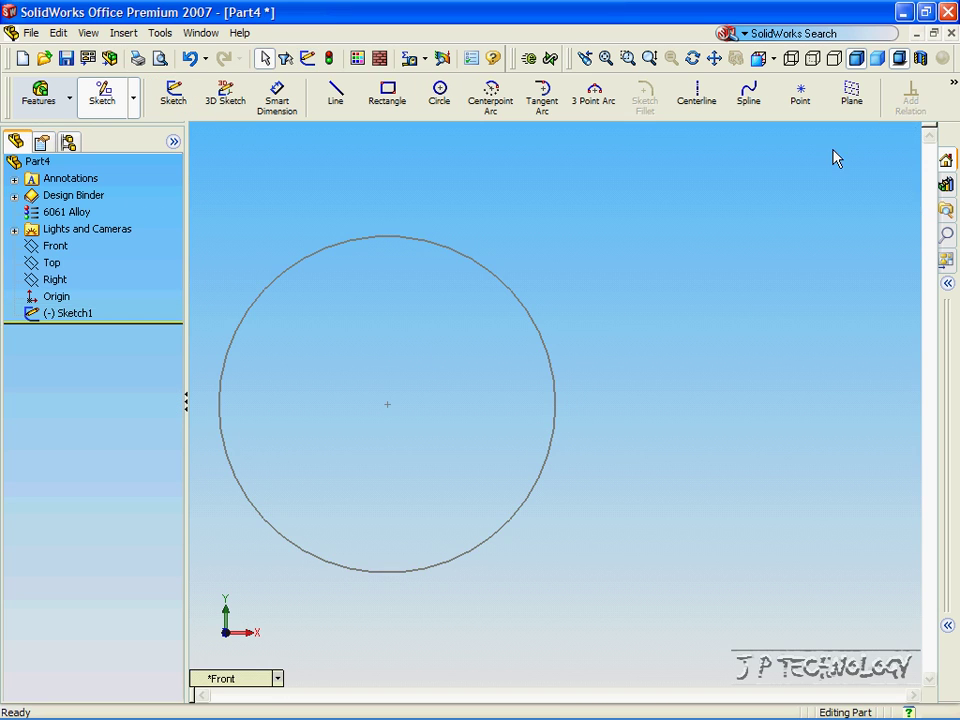
# Start a line sketch on the Top plane and orient the view to Top.
pyautogui.click(277, 678)
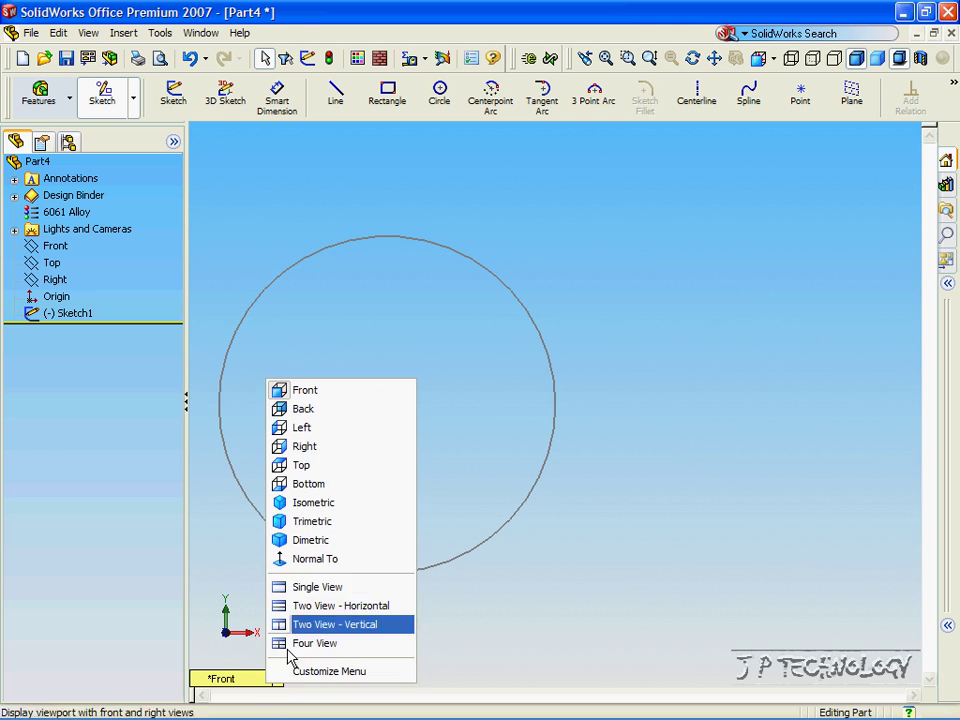
pyautogui.click(317, 515)
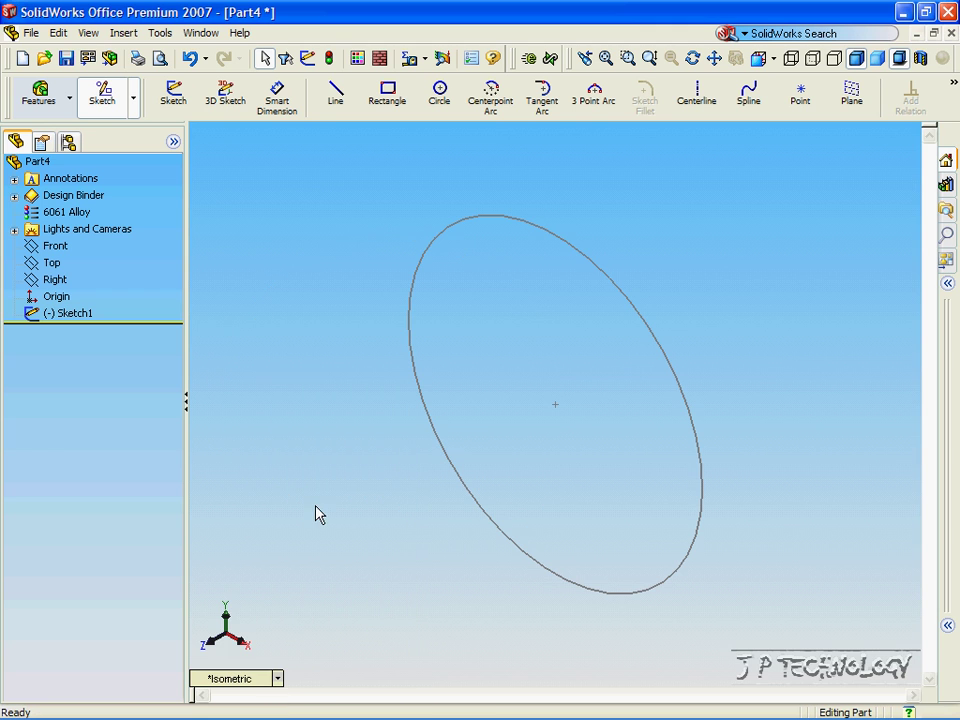
pyautogui.click(336, 96)
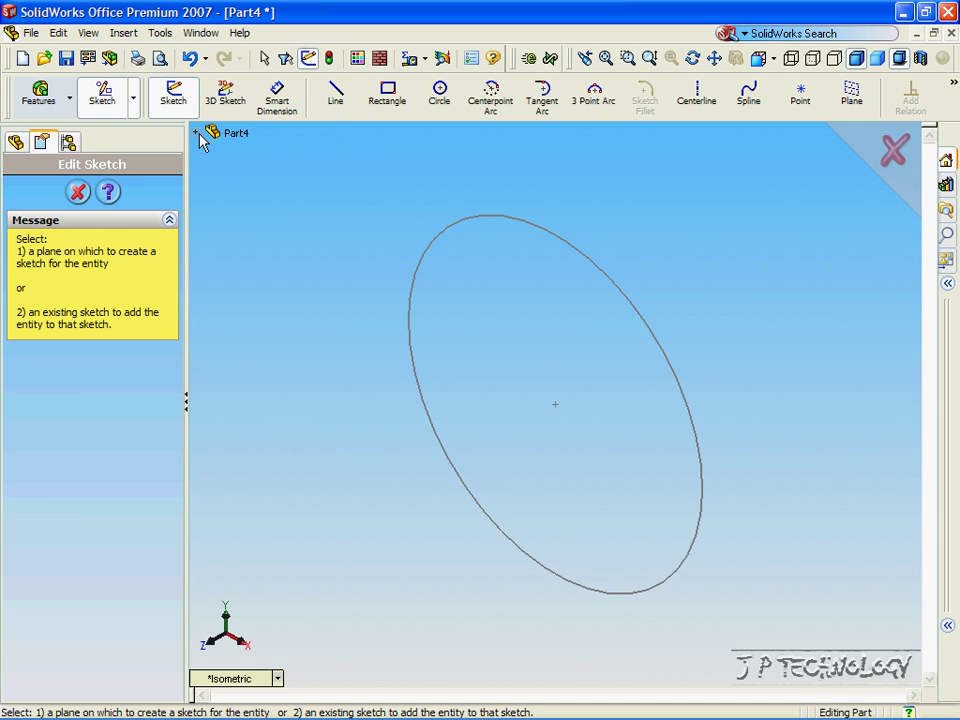
pyautogui.click(196, 131)
pyautogui.click(228, 239)
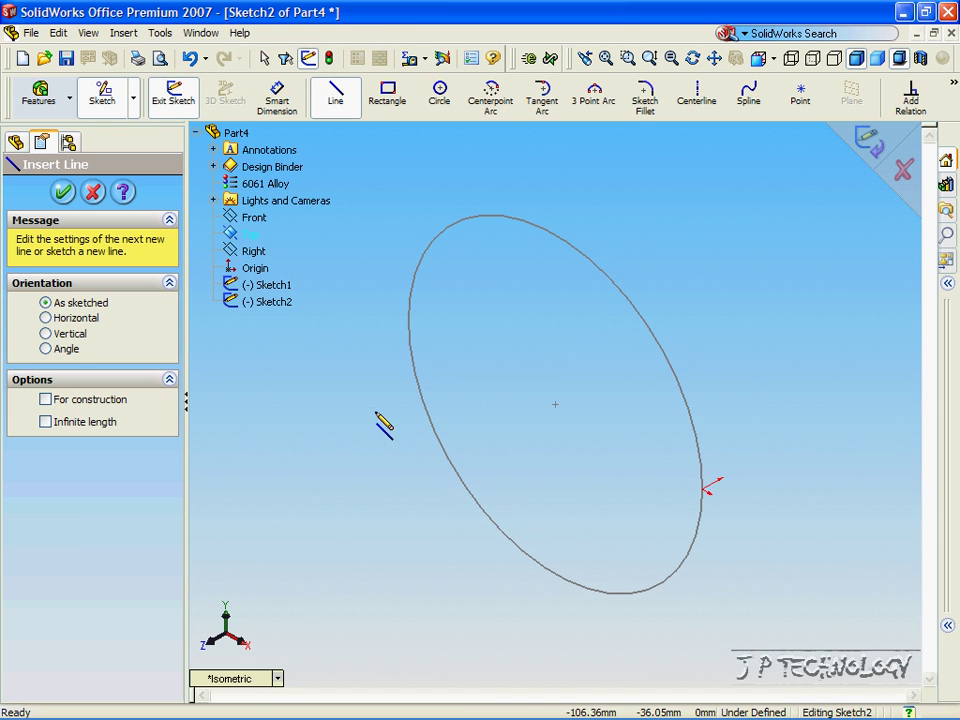
pyautogui.click(266, 680)
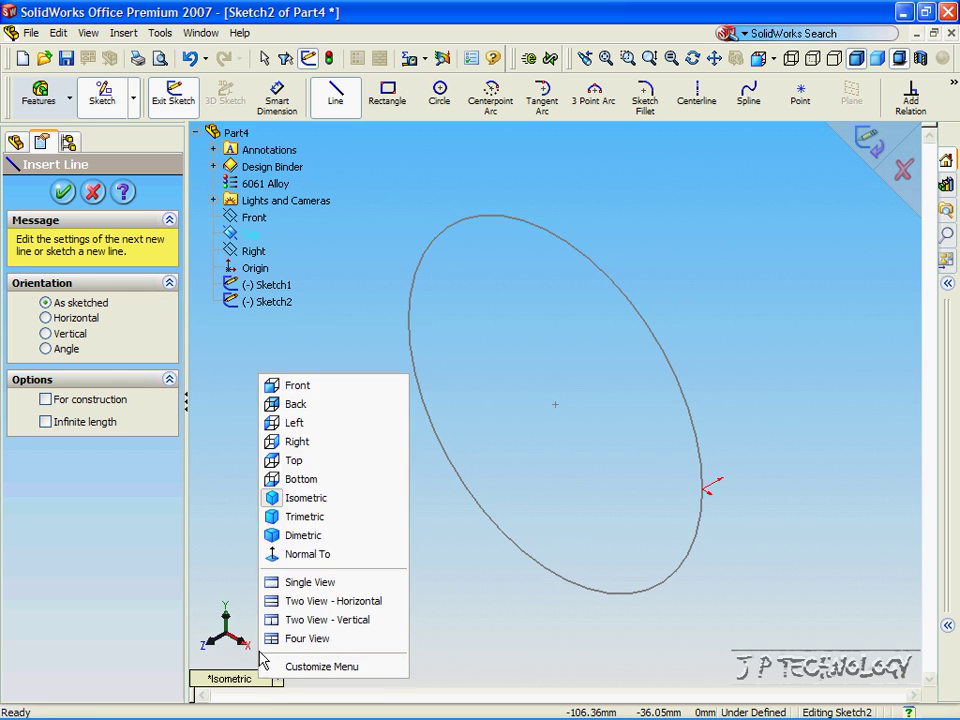
pyautogui.click(291, 460)
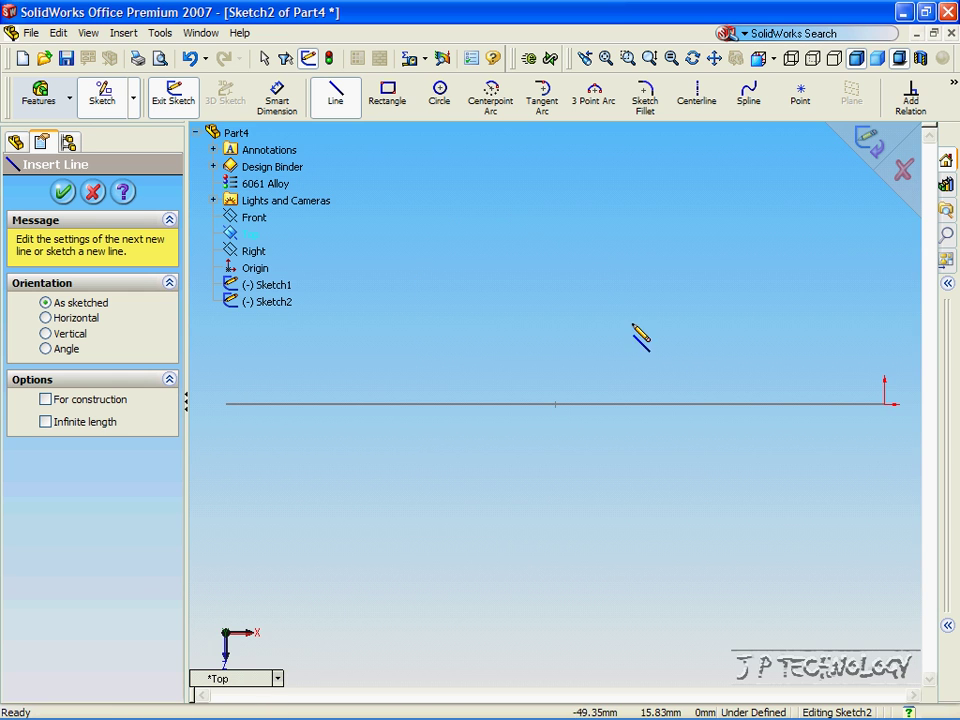
# Compare the top view with a tilted view to examine how the circle lies relative to the origin and the Top plane.
pyautogui.scroll(3, 628, 335)
pyautogui.press('Up')
pyautogui.press('Up')
pyautogui.press('Up')
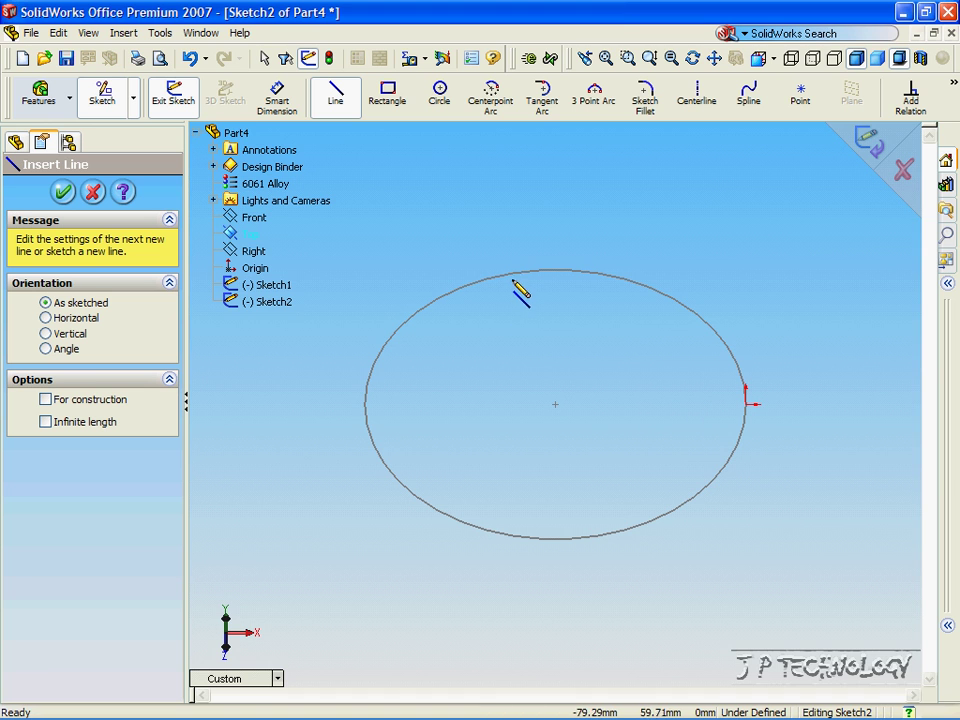
pyautogui.press('Down')
pyautogui.press('Down')
pyautogui.press('Down')
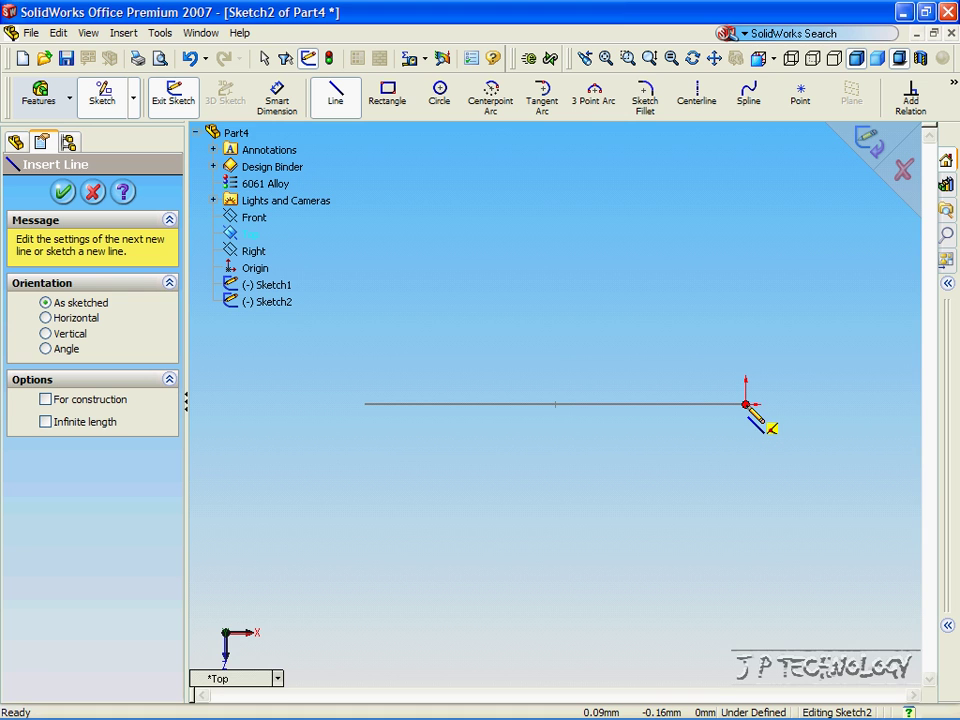
pyautogui.press('Up')
pyautogui.press('Up')
pyautogui.press('Up')
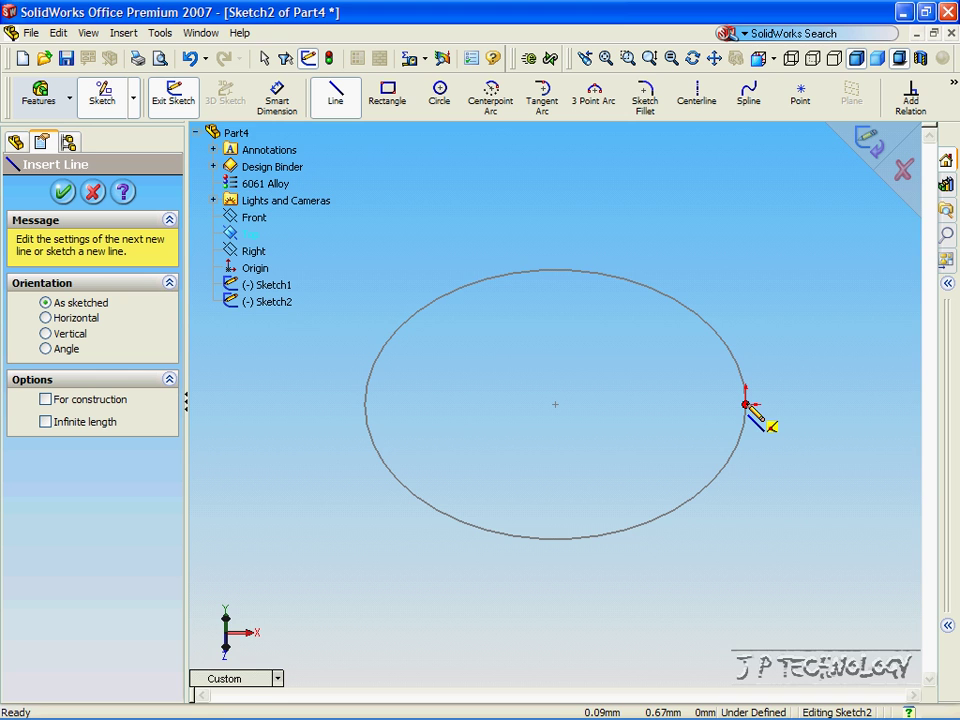
pyautogui.press('Down')
pyautogui.press('Down')
pyautogui.press('Down')
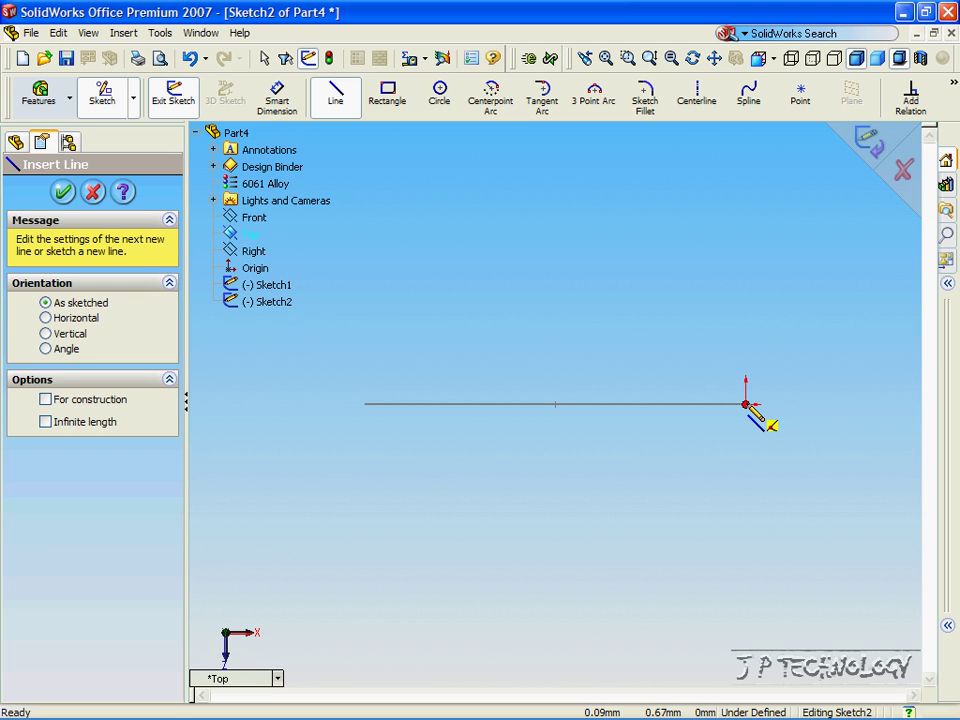
# Sketch the path on the Top plane: a vertical line down from the origin and an angled line about 38 mm long, and exit the sketch.
pyautogui.click(746, 405)
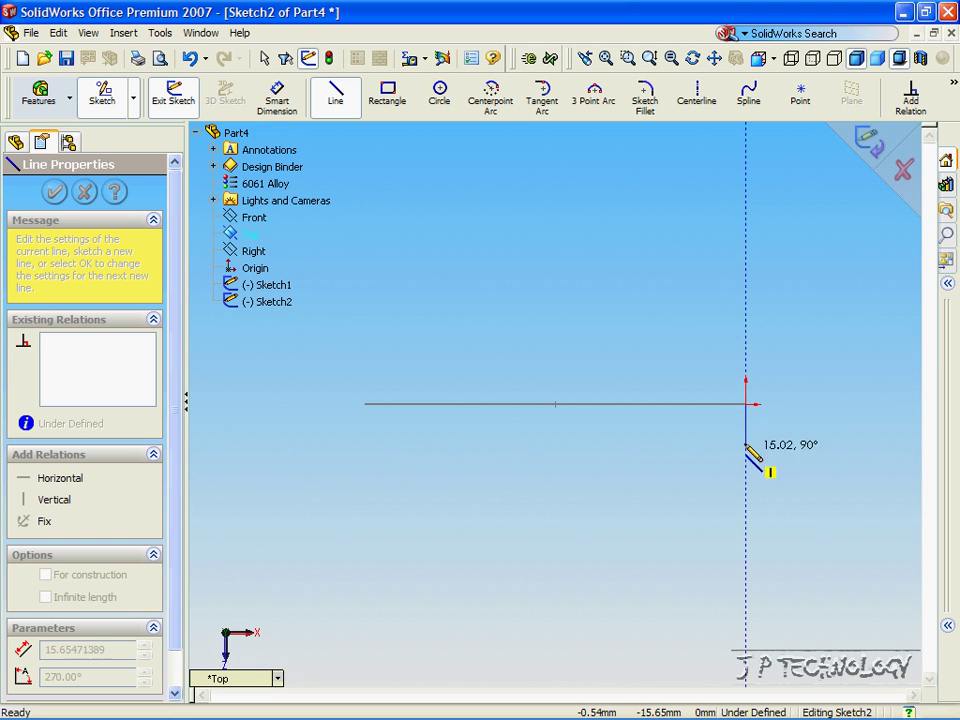
pyautogui.click(746, 603)
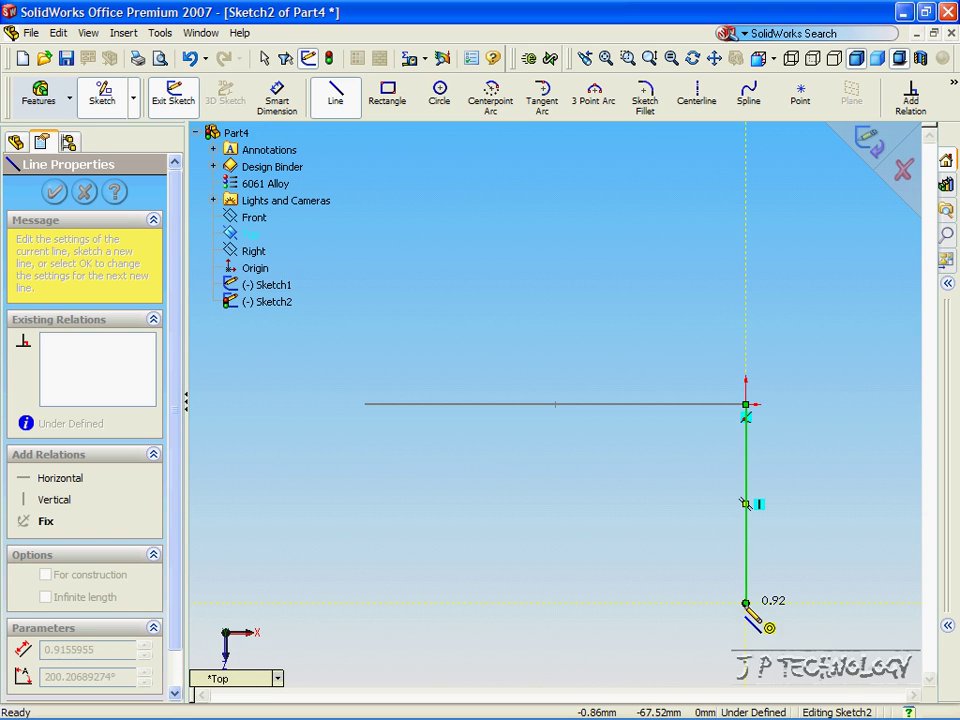
pyautogui.click(840, 670)
pyautogui.press('Up')
pyautogui.press('Up')
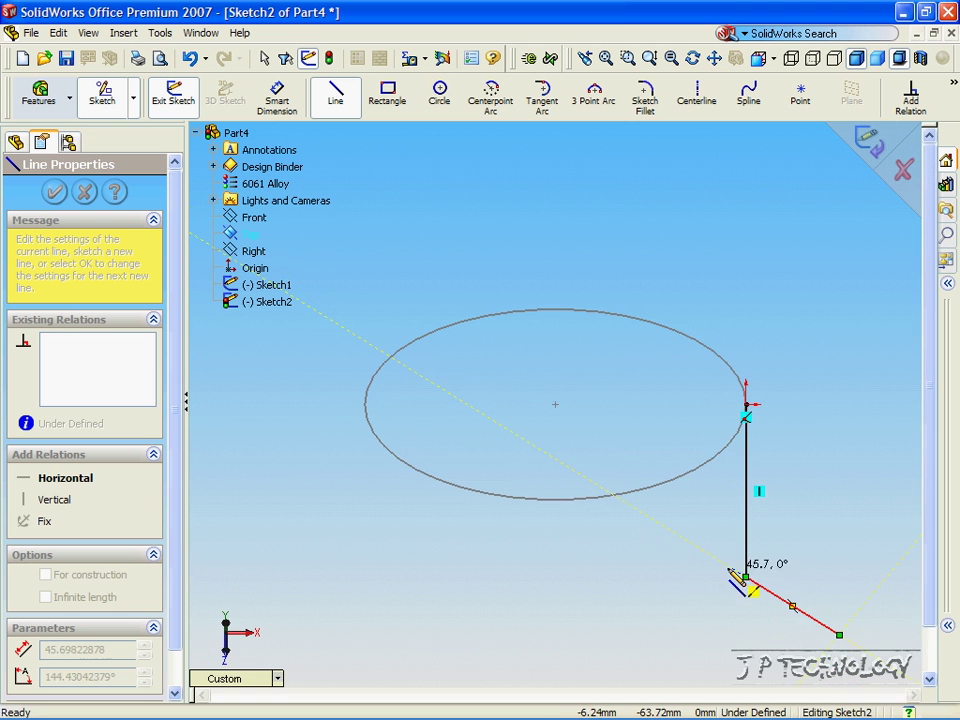
pyautogui.rightClick(680, 454)
pyautogui.click(748, 285)
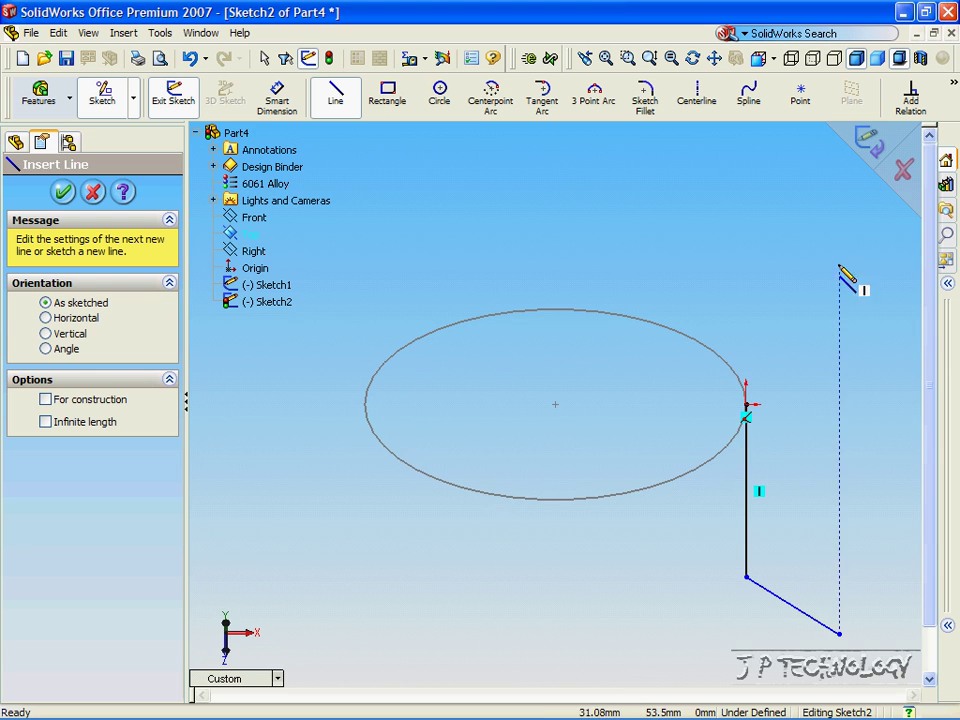
pyautogui.click(870, 145)
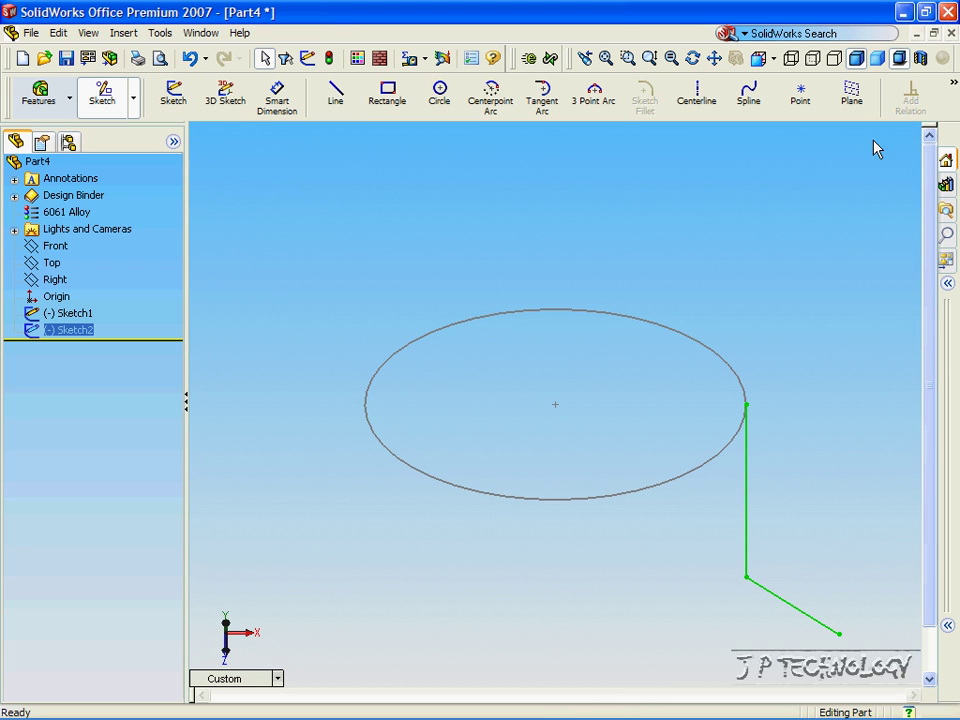
# Create a swept boss with the circle sketch as profile and the two-line sketch as path.
pyautogui.click(47, 99)
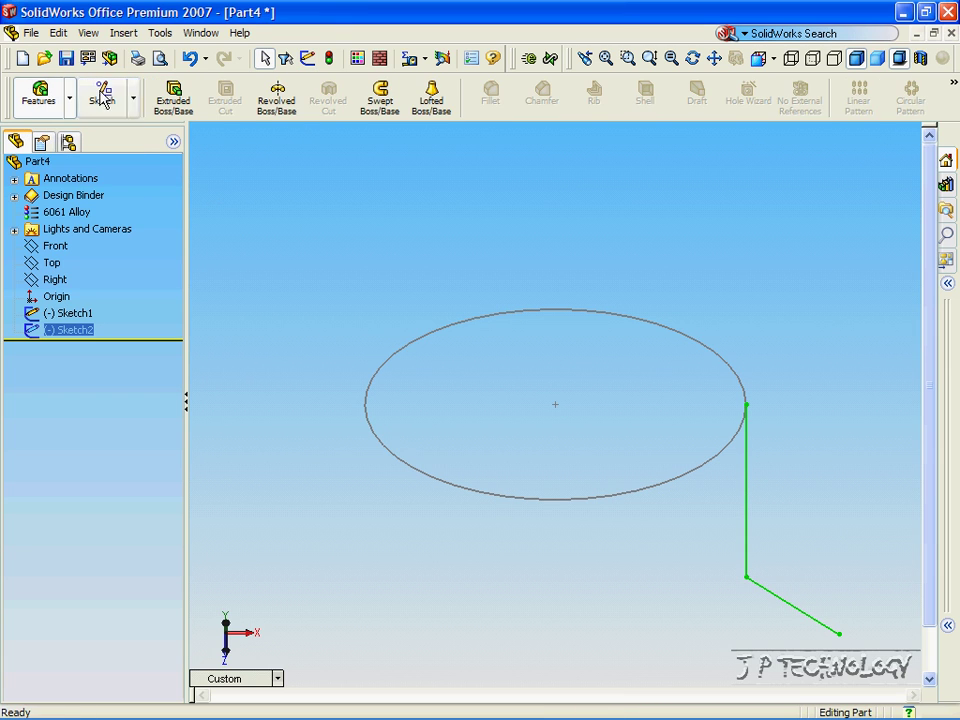
pyautogui.click(390, 108)
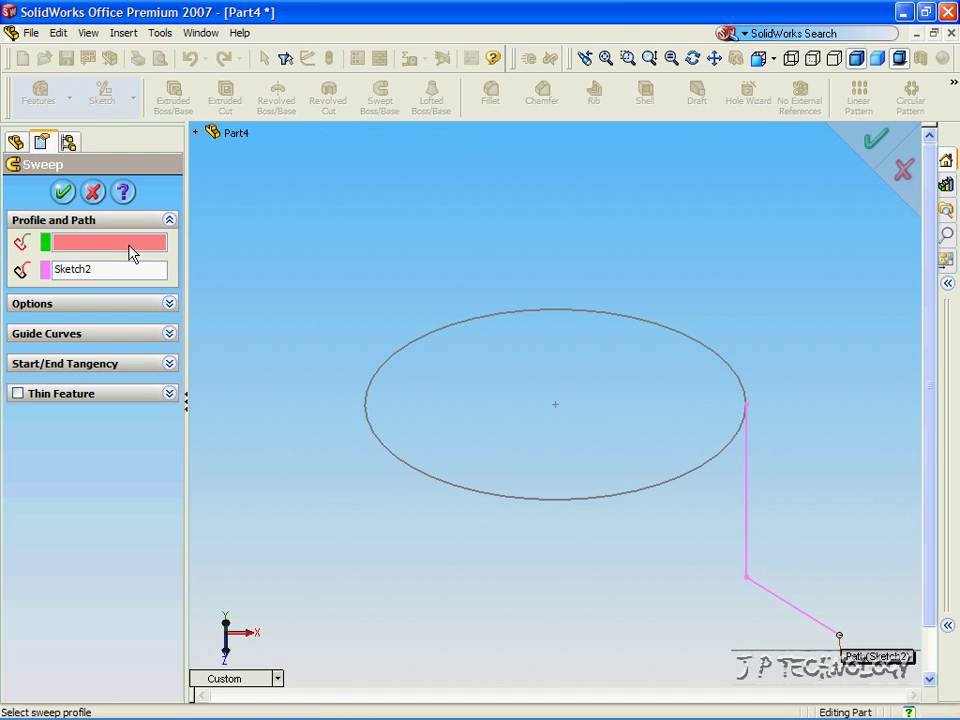
pyautogui.moveTo(422, 313); pyautogui.dragTo(445, 445, button='middle')
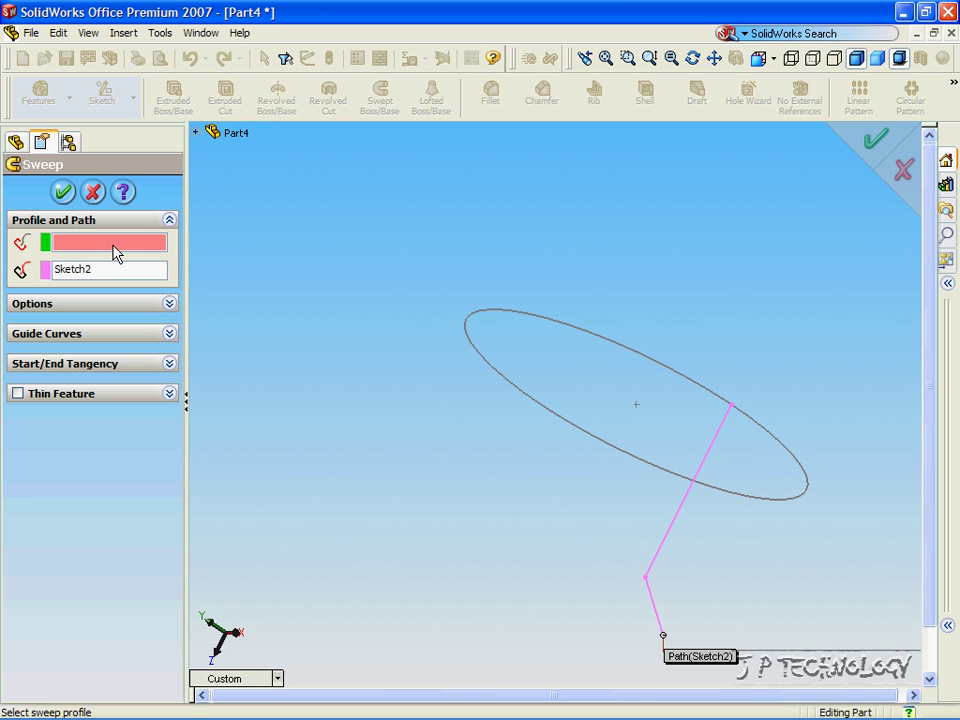
pyautogui.click(195, 133)
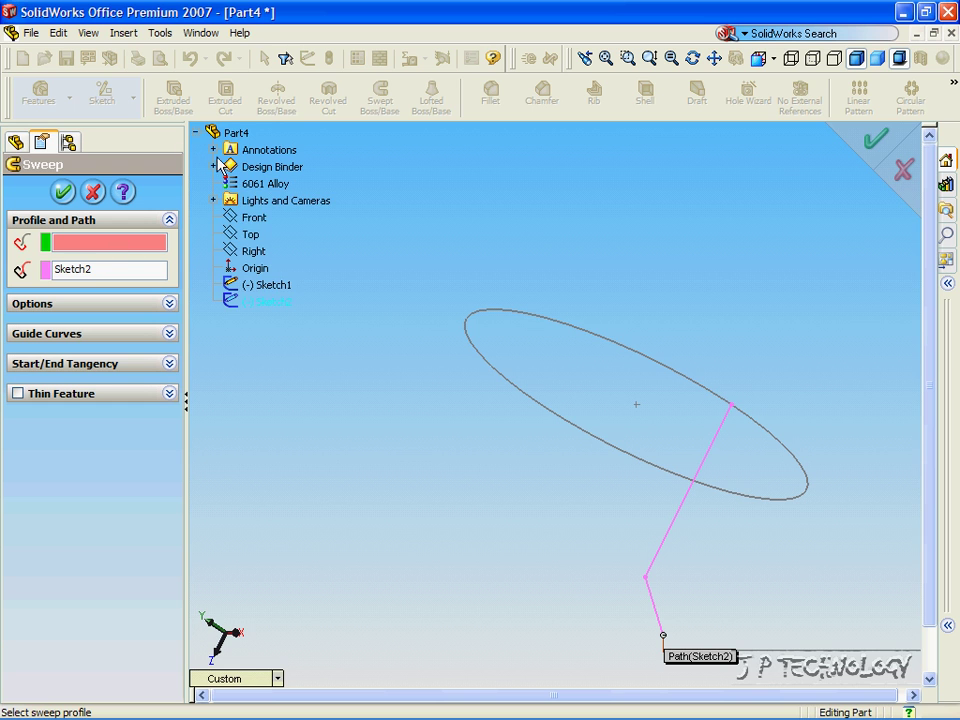
pyautogui.click(256, 285)
pyautogui.click(876, 140)
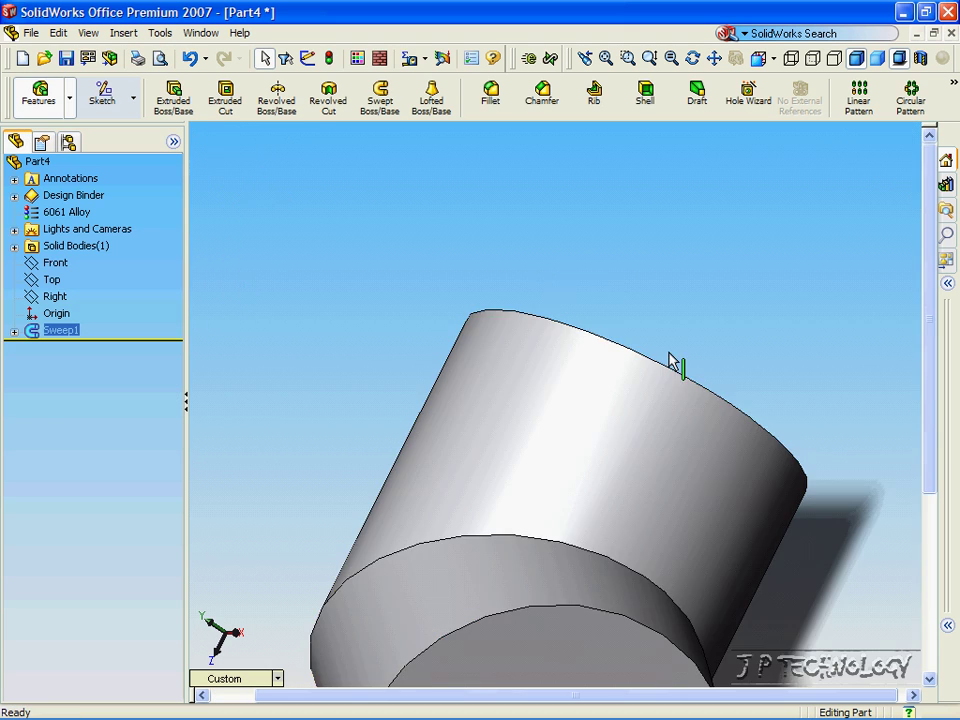
# Examine the swept cylinder's bend and both end faces from several viewing angles.
pyautogui.scroll(8, 652, 388)
pyautogui.moveTo(661, 470); pyautogui.dragTo(485, 518, button='middle')
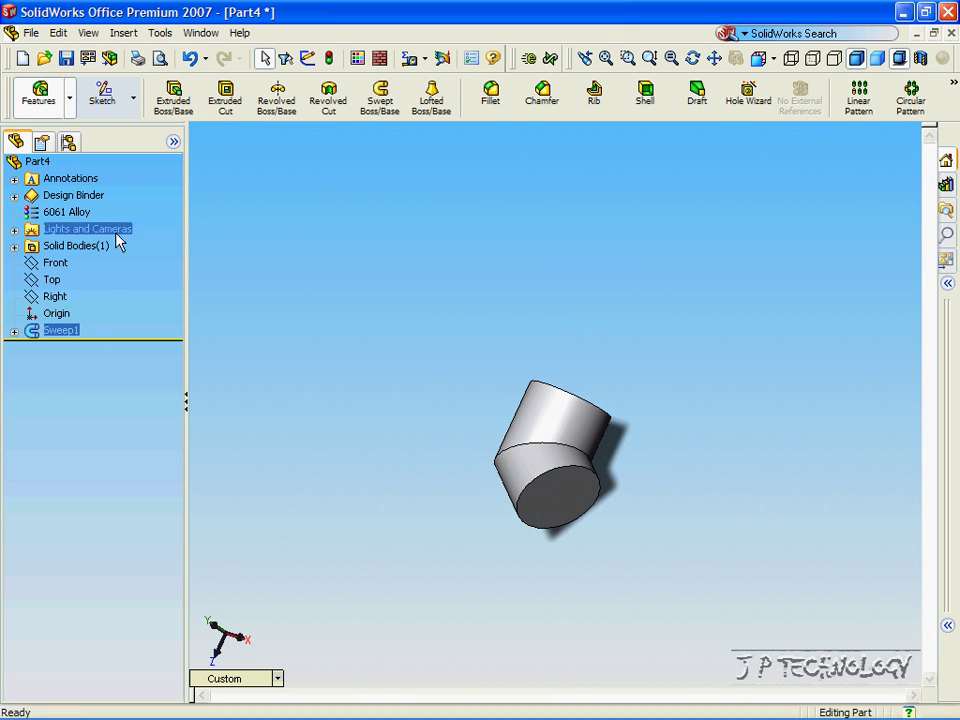
pyautogui.press('Down')
pyautogui.press('Down')
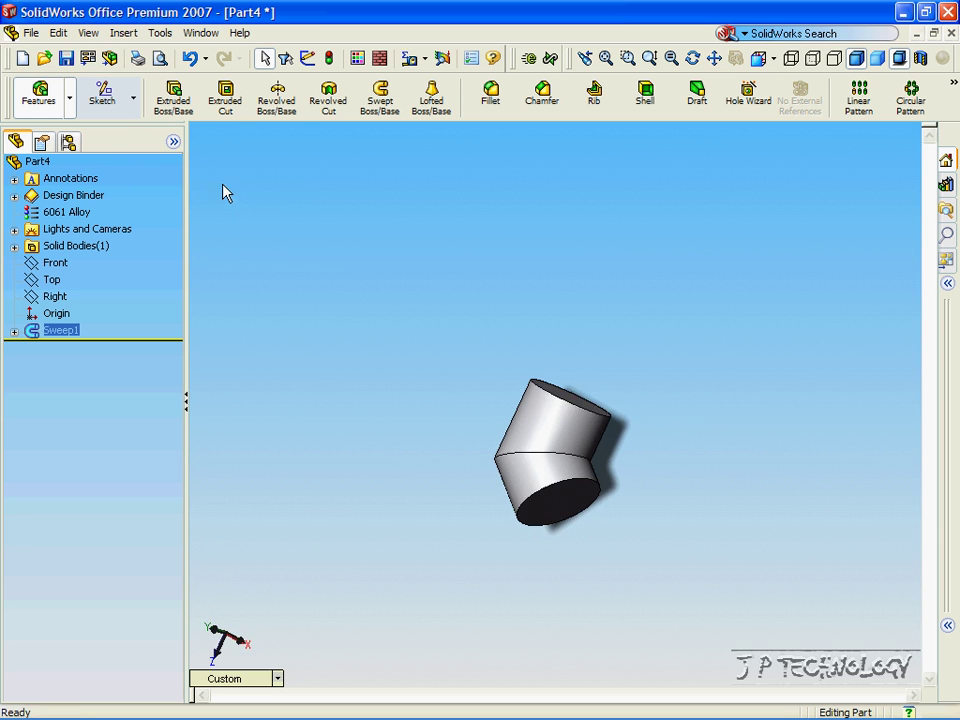
pyautogui.press('Up')
pyautogui.press('Right')
pyautogui.press('Right')
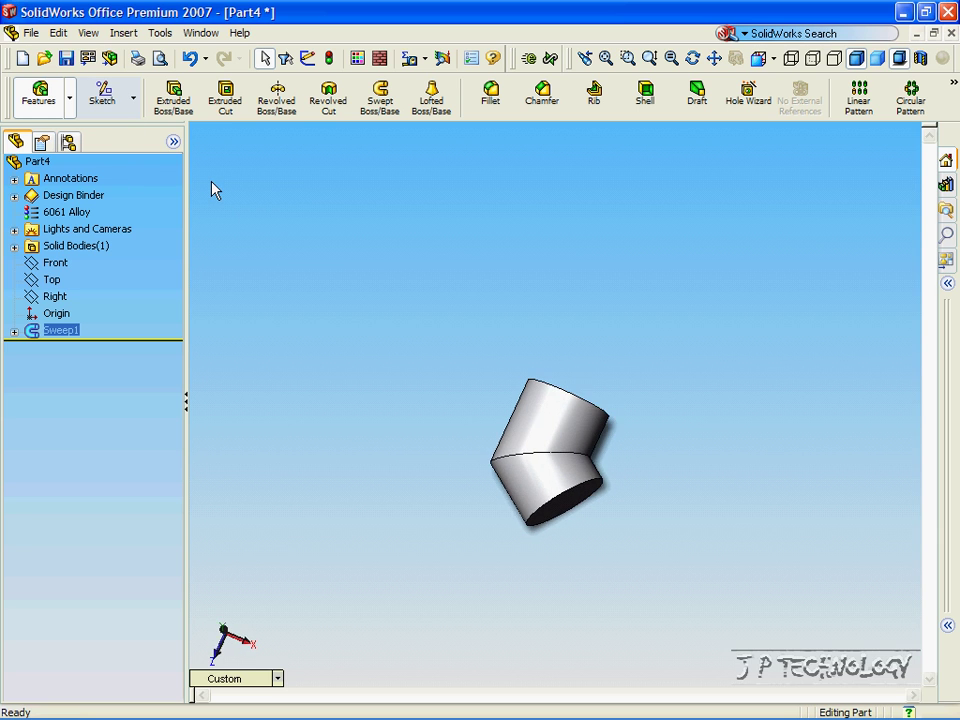
pyautogui.press('Up')
pyautogui.press('Up')
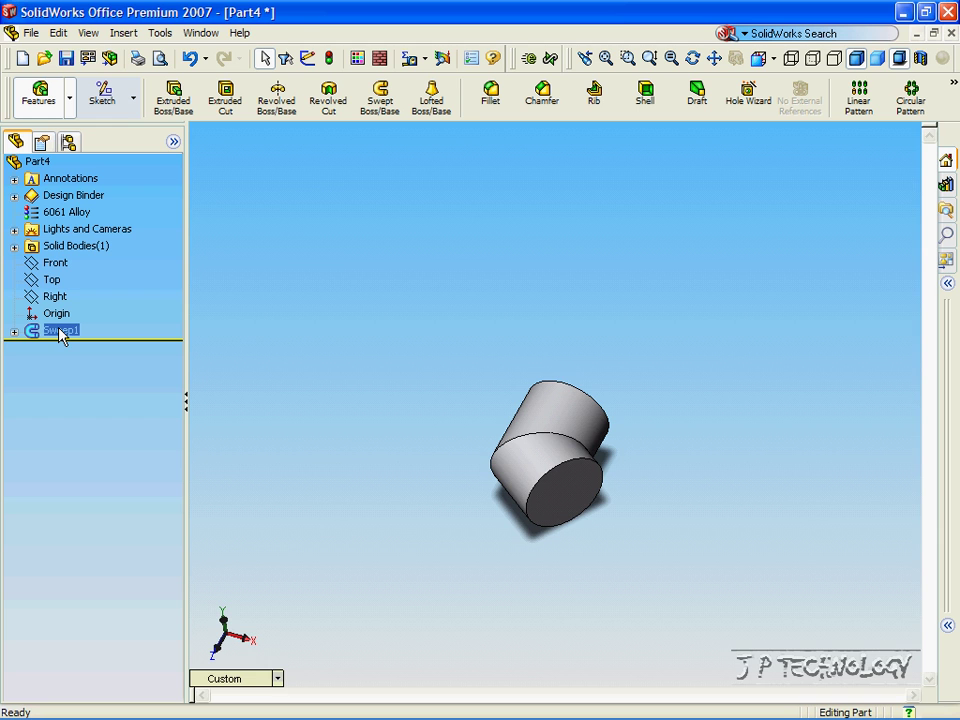
# Edit the sweep's path sketch, adding a collinear line, a perpendicular line about 281 mm long and a short end segment, and exit it.
pyautogui.click(14, 331)
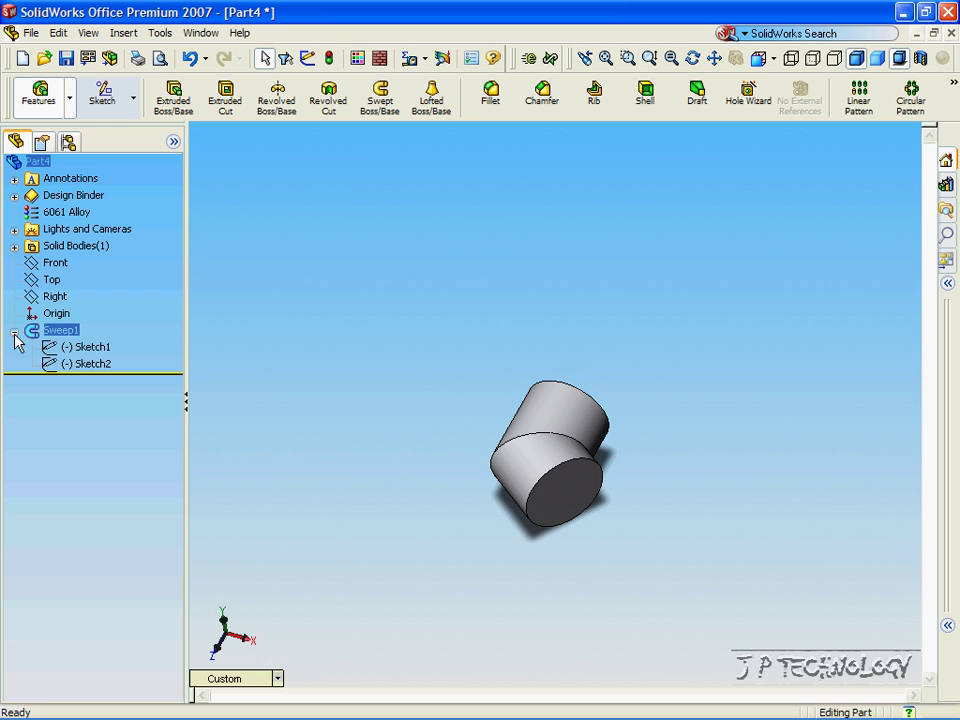
pyautogui.rightClick(70, 368)
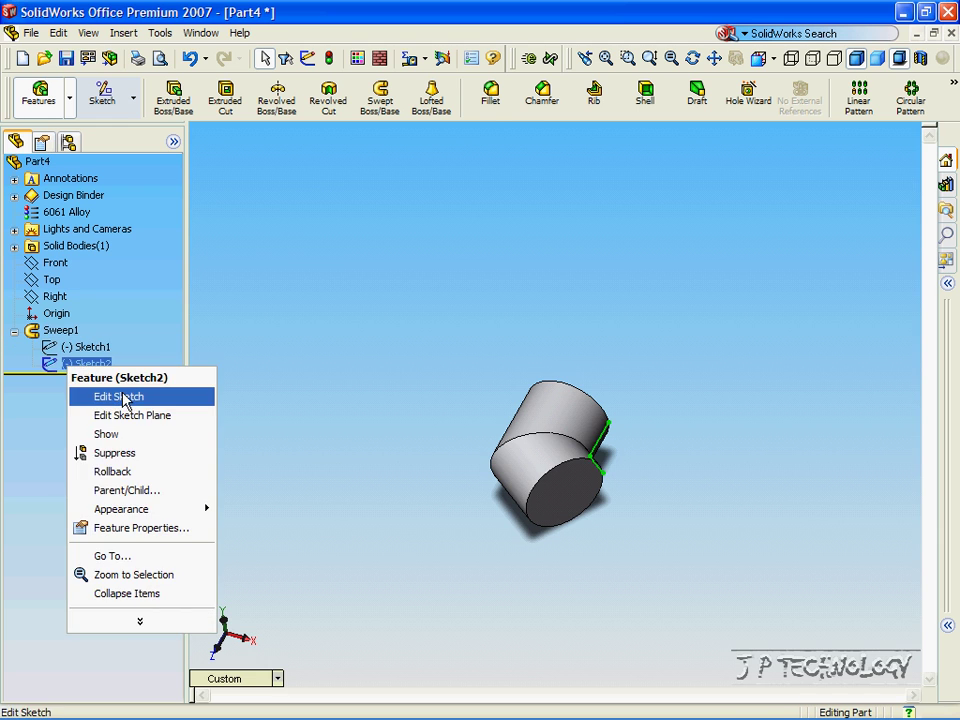
pyautogui.click(127, 395)
pyautogui.click(336, 95)
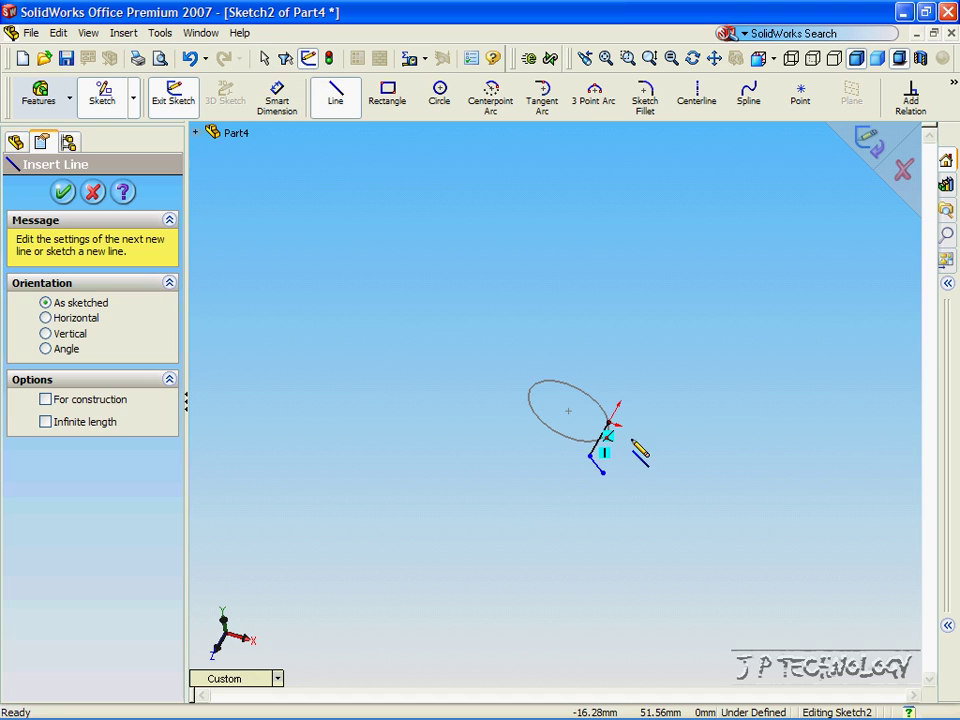
pyautogui.click(602, 472)
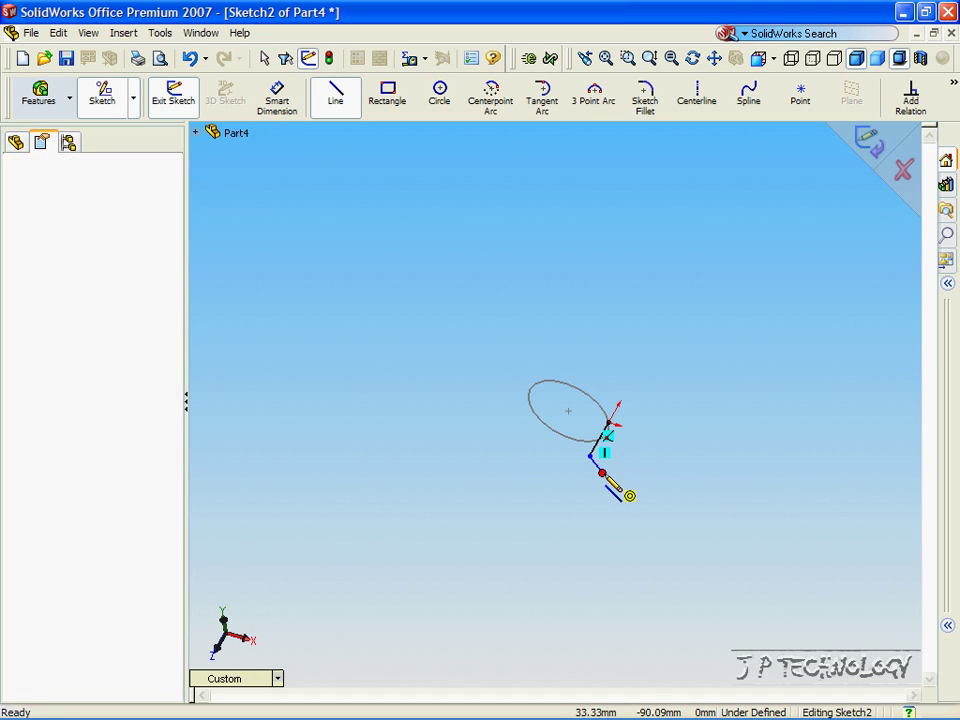
pyautogui.click(684, 577)
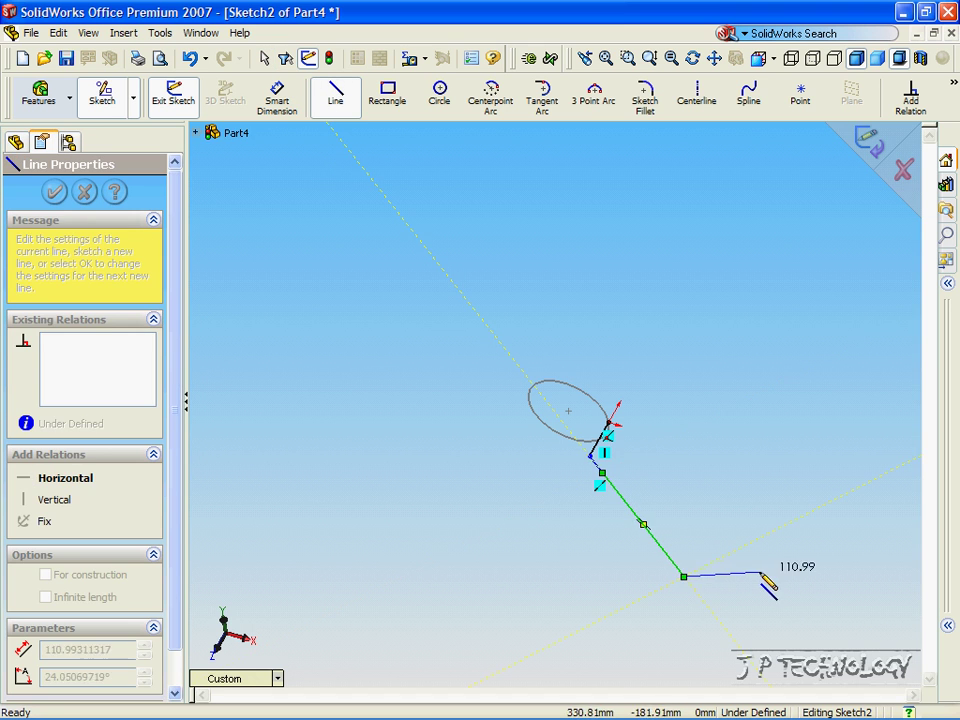
pyautogui.click(849, 492)
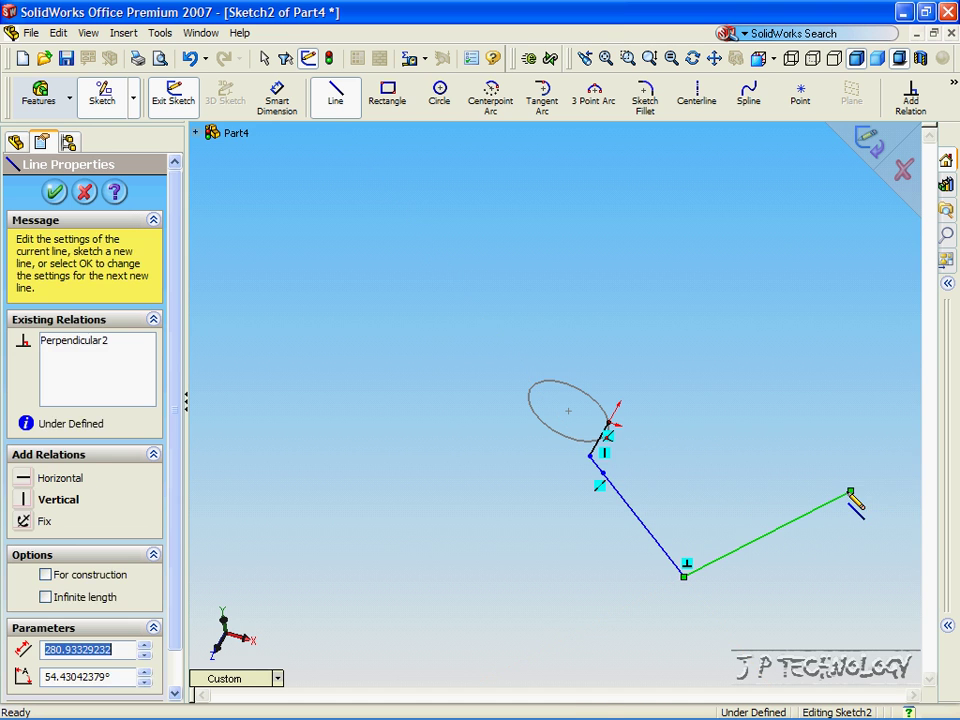
pyautogui.click(858, 450)
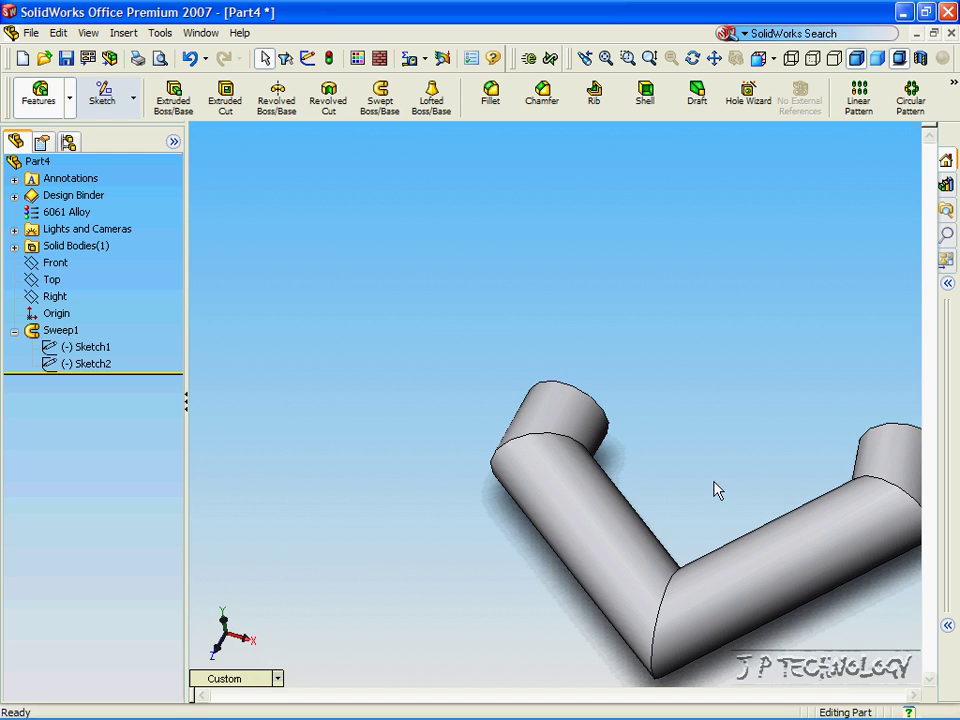
# Examine the extended sweep's corners and circular end faces from several viewing angles.
pyautogui.moveTo(714, 482); pyautogui.dragTo(670, 477, button='middle')
pyautogui.scroll(4, 688, 482)
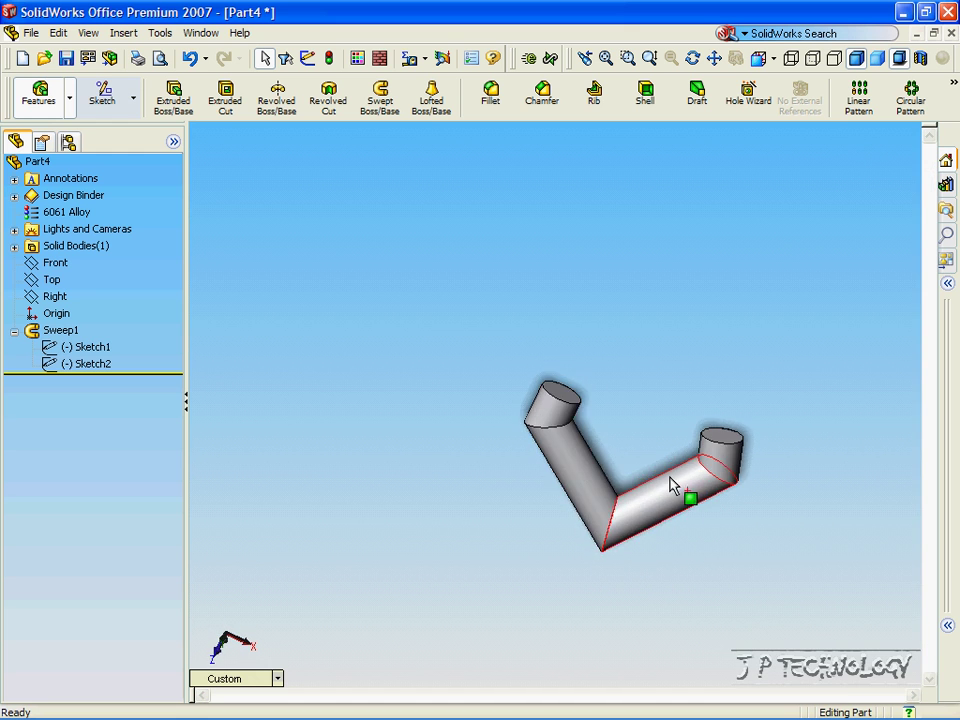
pyautogui.press('Down')
pyautogui.press('Down')
pyautogui.press('Down')
pyautogui.press('Down')
pyautogui.press('Down')
pyautogui.press('Down')
pyautogui.press('Down')
pyautogui.press('Down')
pyautogui.press('Down')
pyautogui.press('Down')
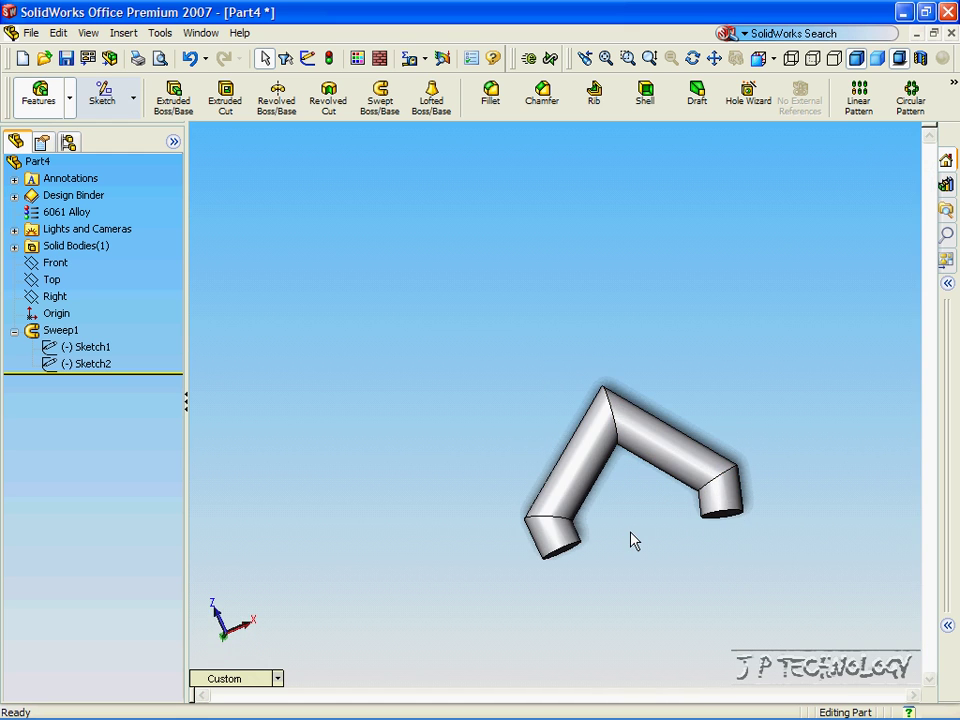
pyautogui.press('Down')
pyautogui.press('Down')
pyautogui.press('Down')
pyautogui.press('Down')
pyautogui.press('Down')
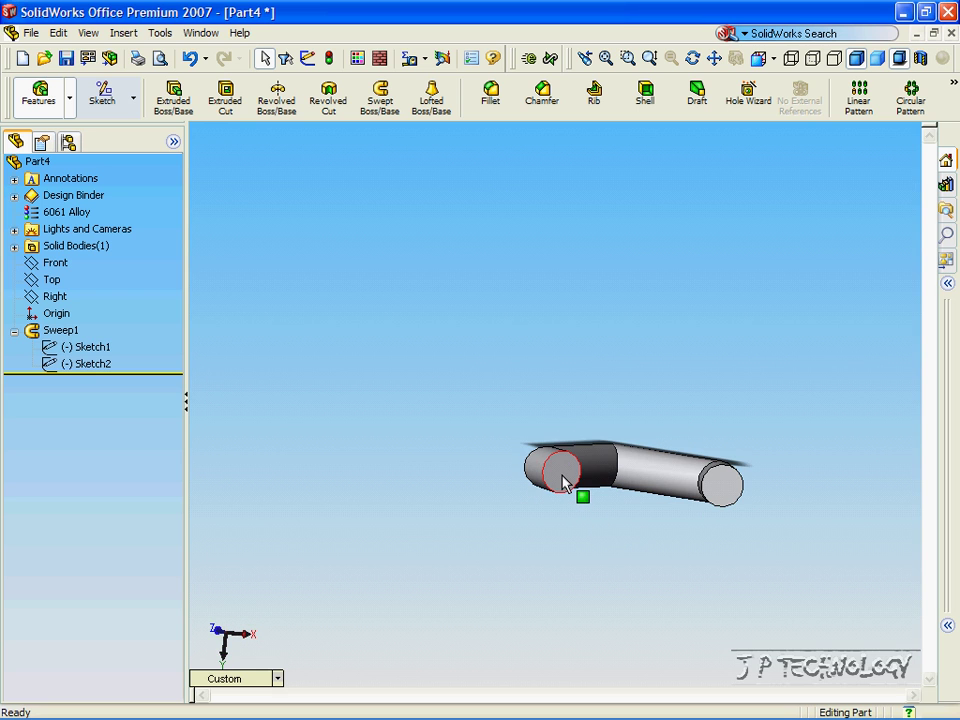
# Edit the sweep's profile sketch, adding a concentric inner circle of about 46.8 mm radius, and exit the sketch.
pyautogui.click(95, 348)
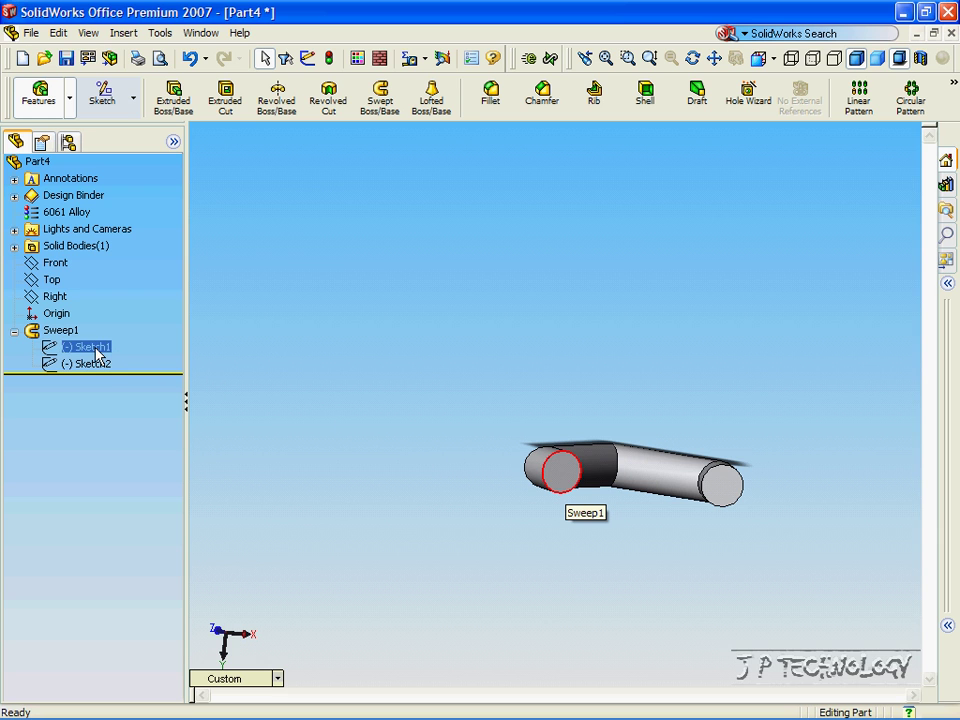
pyautogui.rightClick(86, 352)
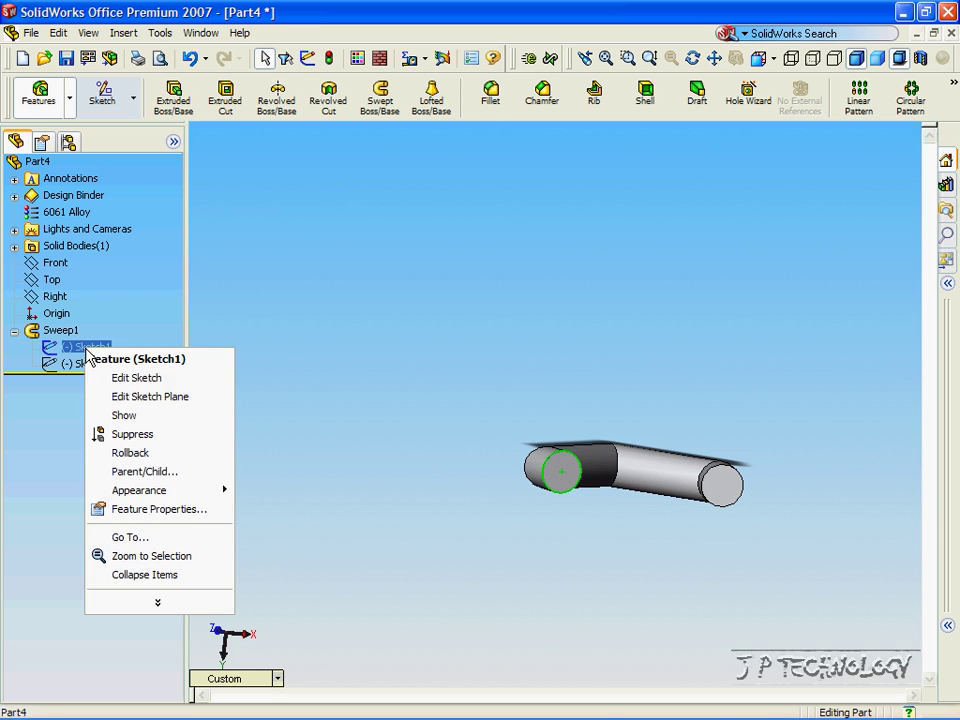
pyautogui.click(128, 378)
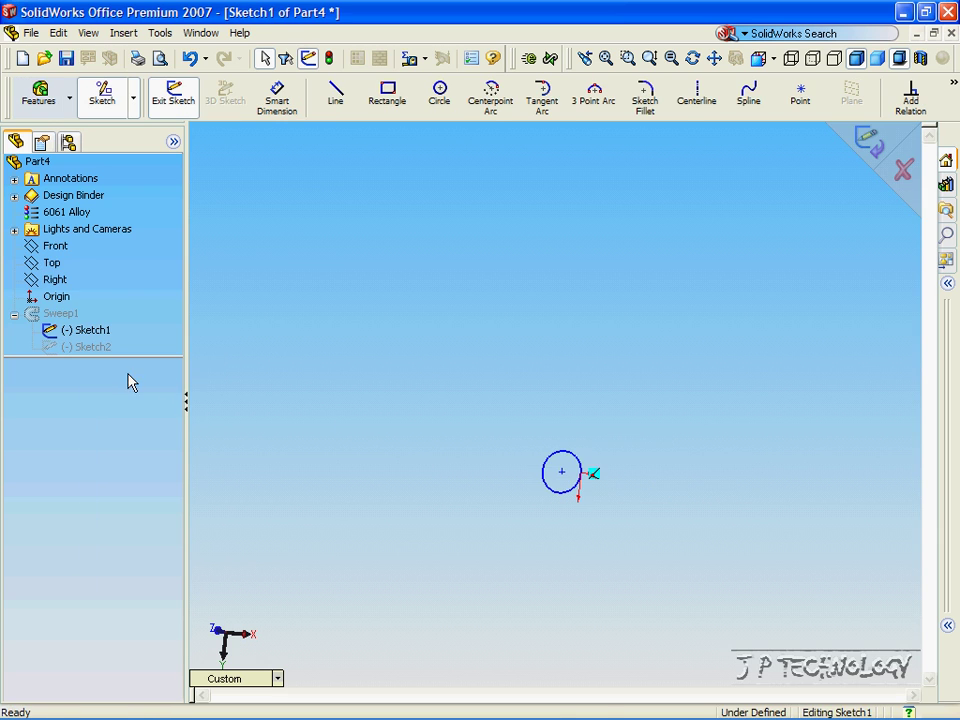
pyautogui.click(440, 93)
pyautogui.click(562, 472)
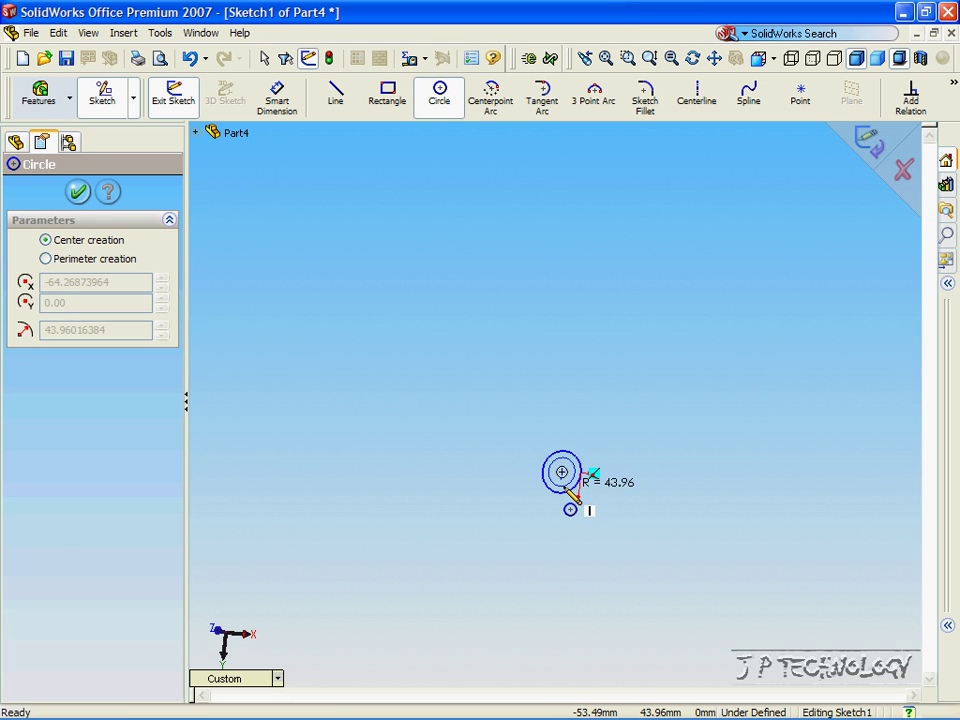
pyautogui.click(571, 494)
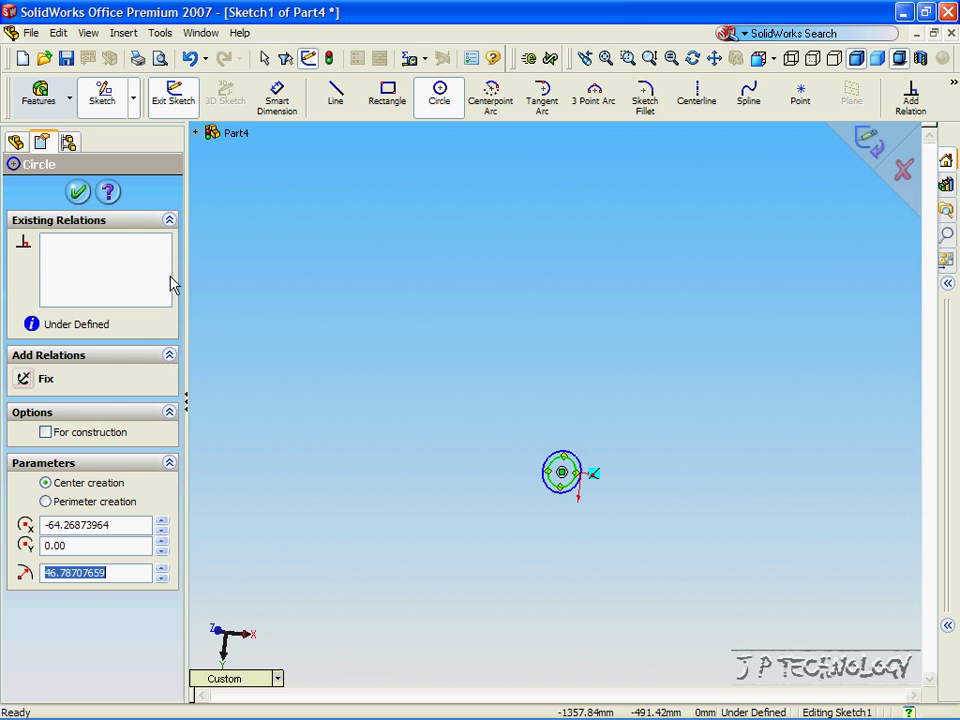
pyautogui.click(83, 188)
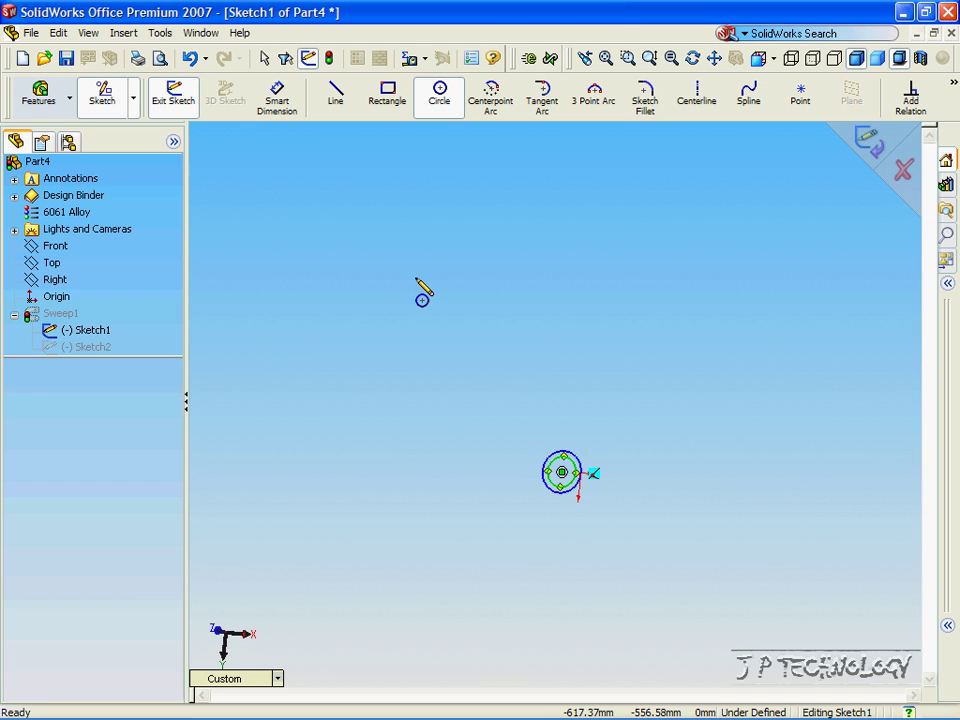
pyautogui.click(864, 141)
# Rotate the model to examine the hollow pipe's open ends and bends from all around.
pyautogui.press('Down')
pyautogui.press('Down')
pyautogui.press('Down')
pyautogui.press('Down')
pyautogui.press('Down')
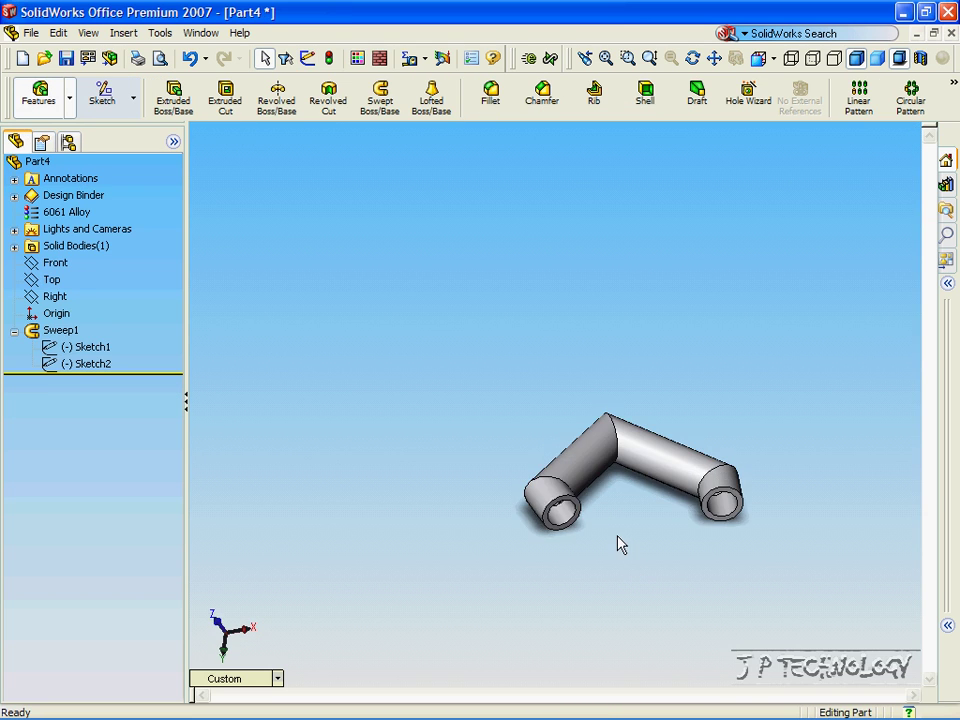
pyautogui.press('Up')
pyautogui.press('Up')
pyautogui.press('Up')
pyautogui.press('Up')
pyautogui.press('Up')
pyautogui.press('Up')
pyautogui.press('Up')
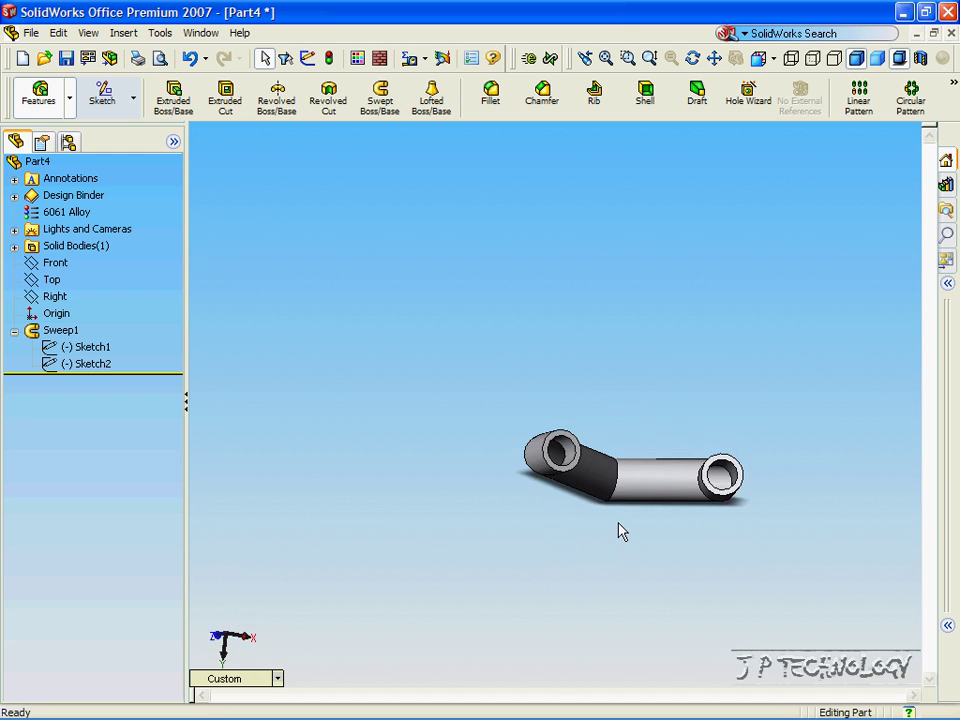
pyautogui.press('Down')
pyautogui.press('Down')
pyautogui.press('Down')
pyautogui.press('Down')
pyautogui.press('Down')
pyautogui.press('Down')
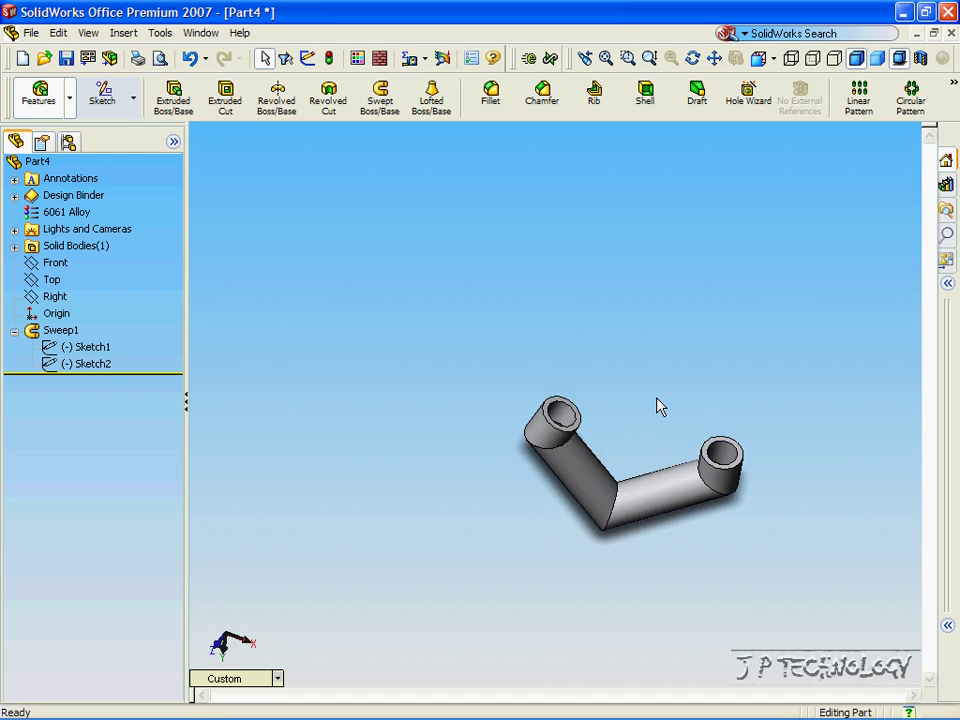
pyautogui.press('Down')
pyautogui.press('Down')
pyautogui.press('Down')
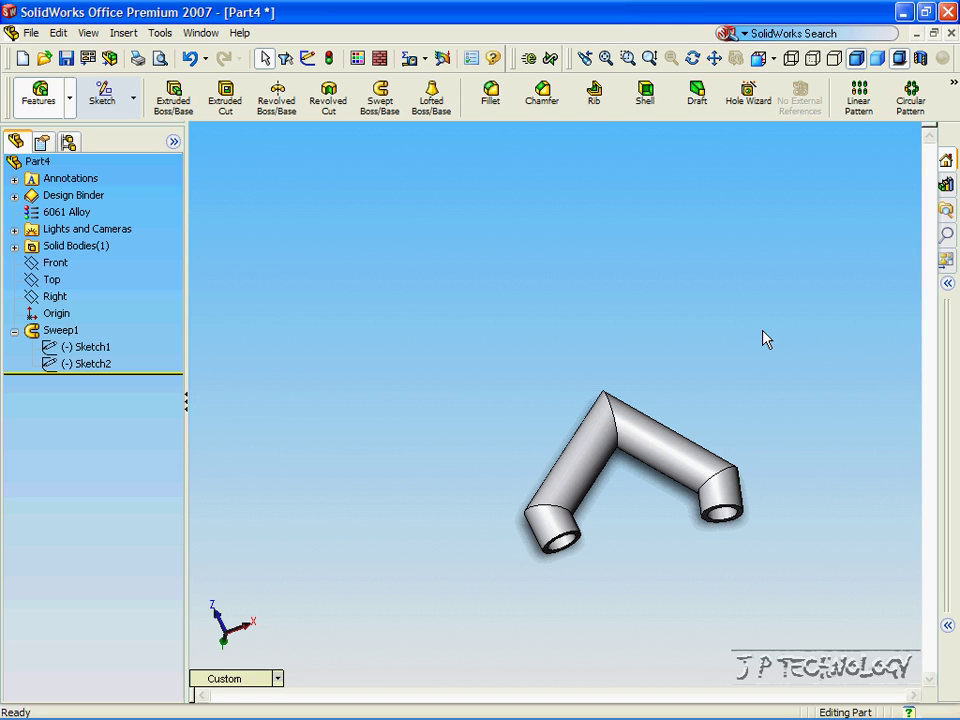